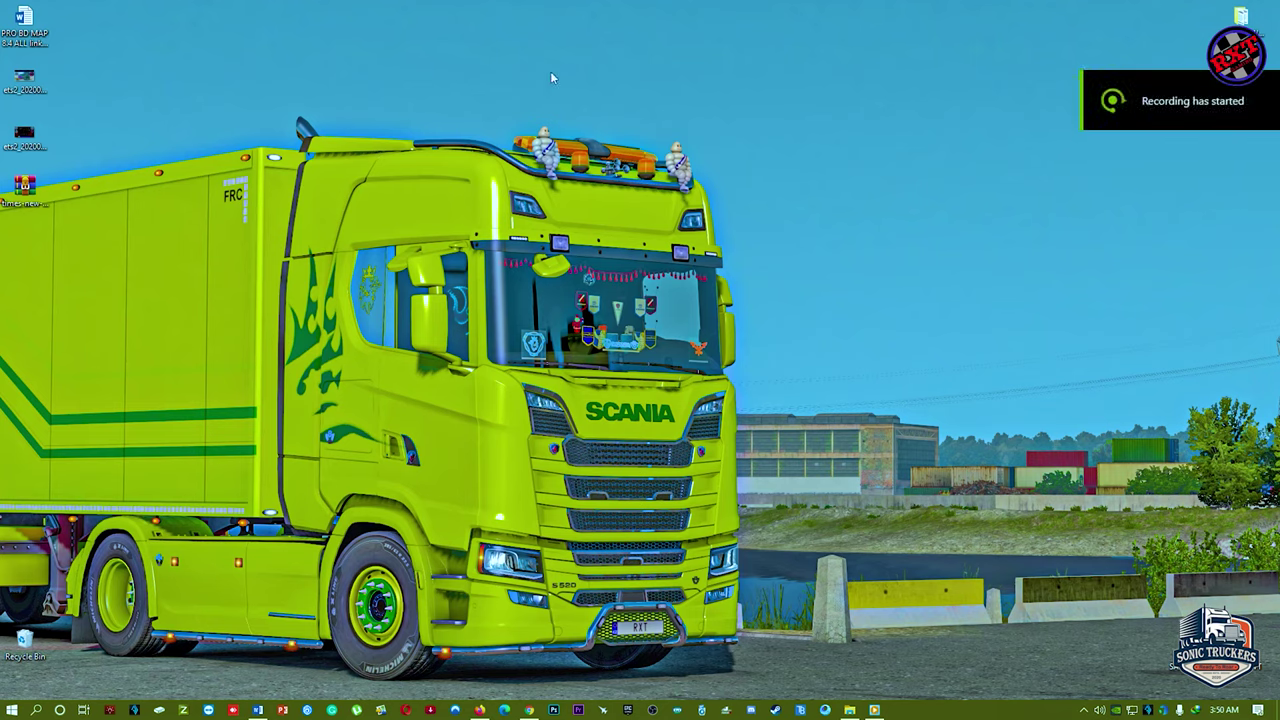
right_click(789, 308)
click(832, 348)
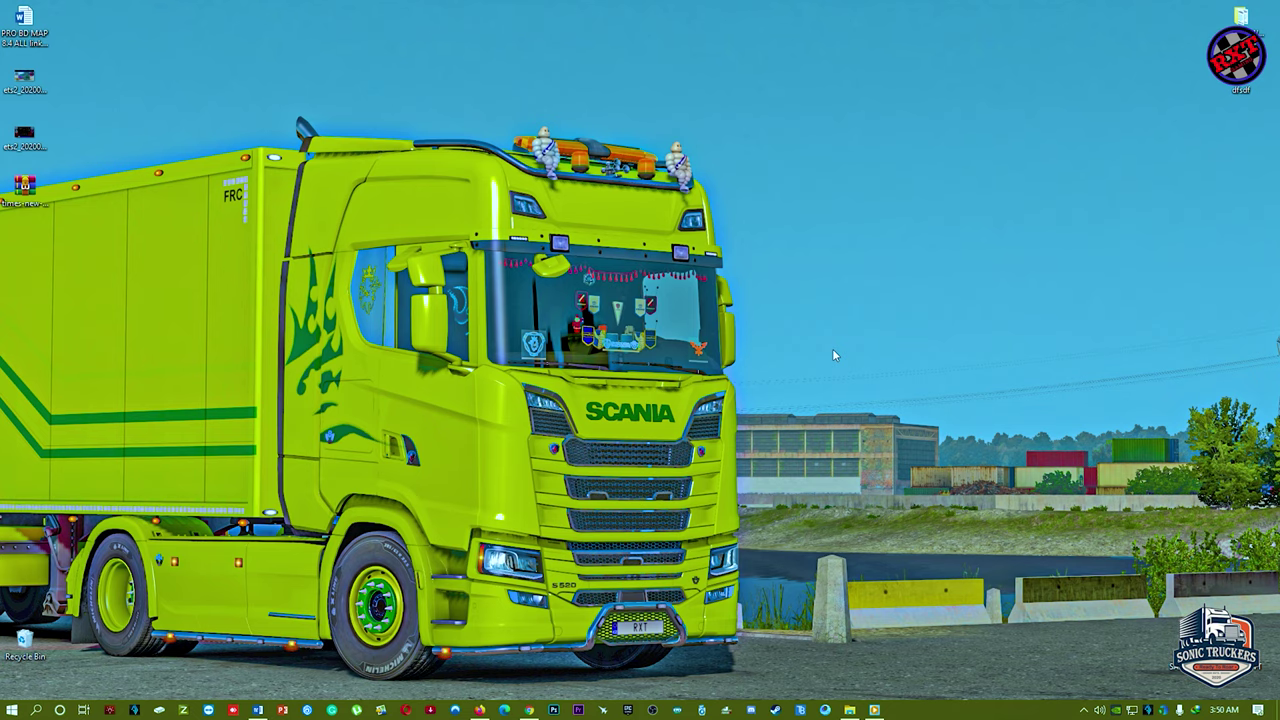
Open the hidden ProgramData folder on Local Disk (C:) and go into TruckersMP\data
click(12, 710)
click(254, 153)
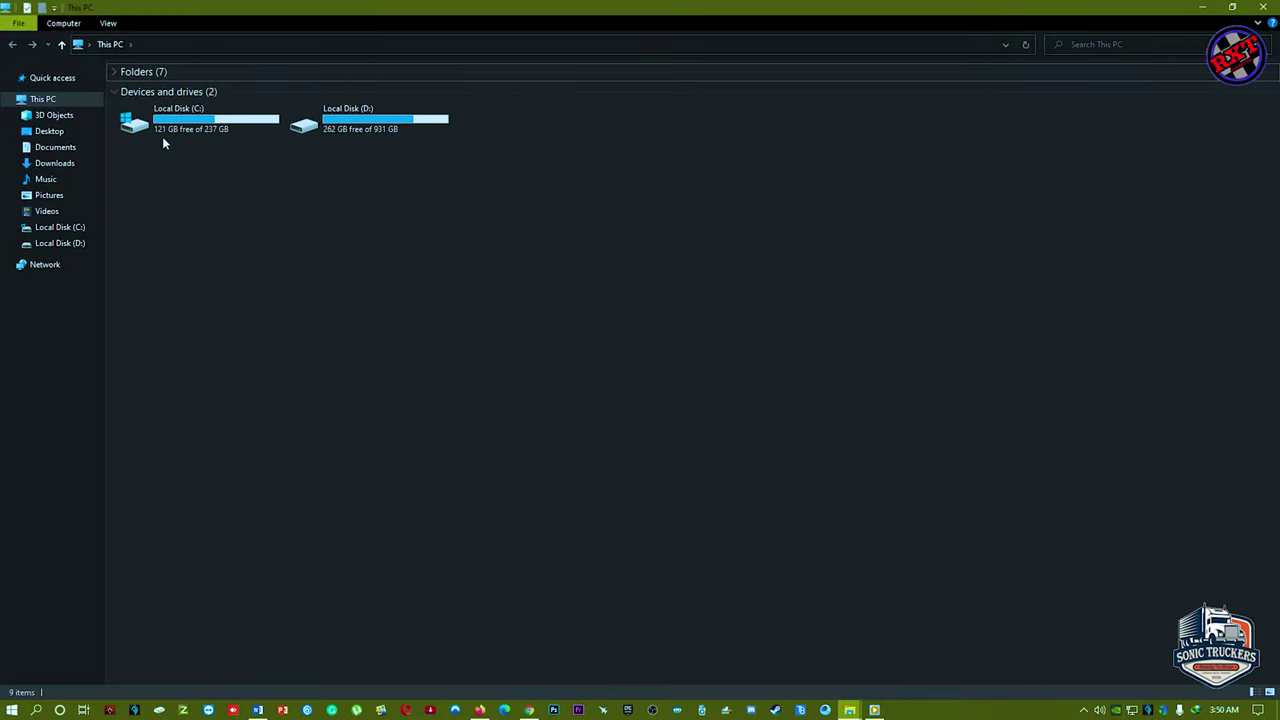
click(107, 23)
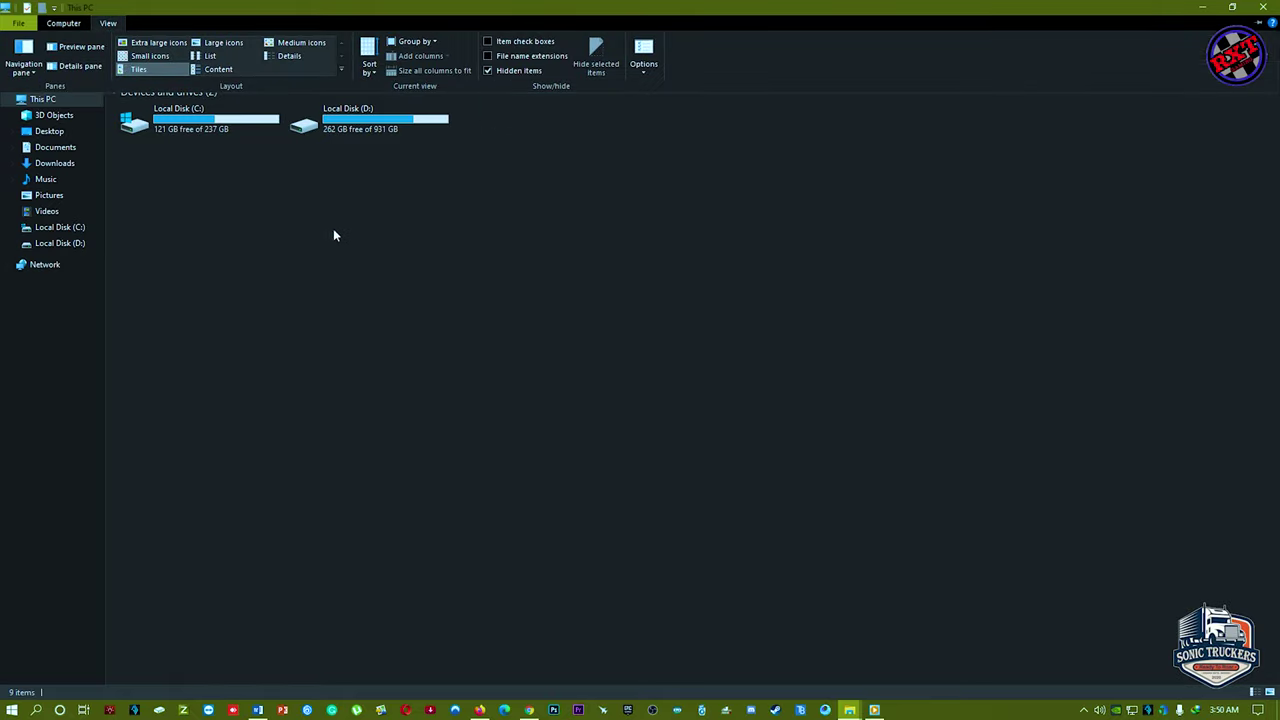
double_click(199, 124)
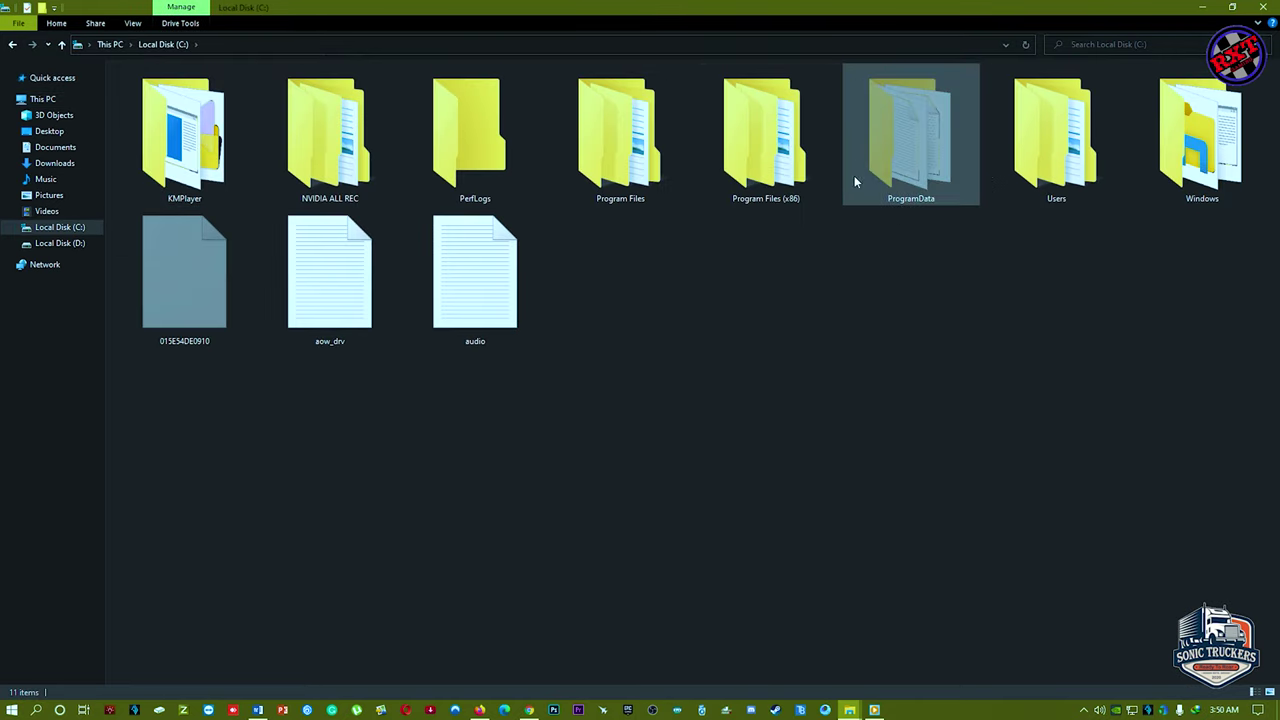
click(911, 177)
double_click(911, 177)
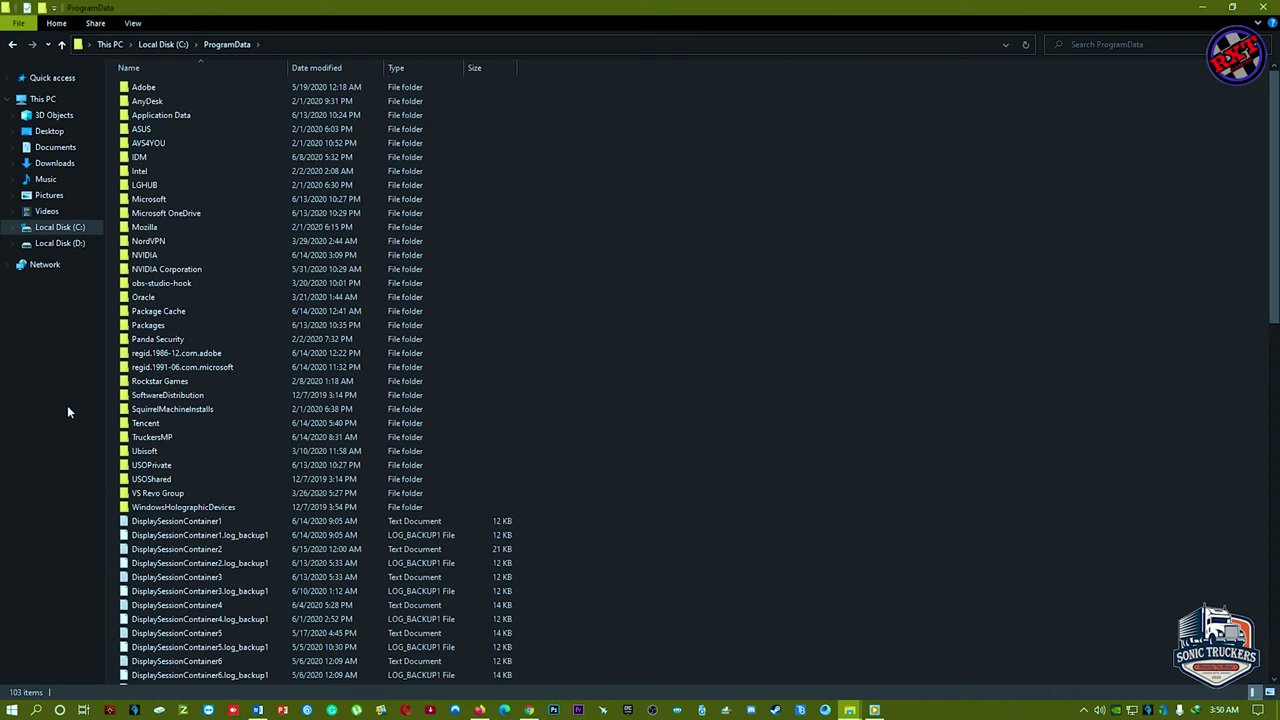
double_click(155, 440)
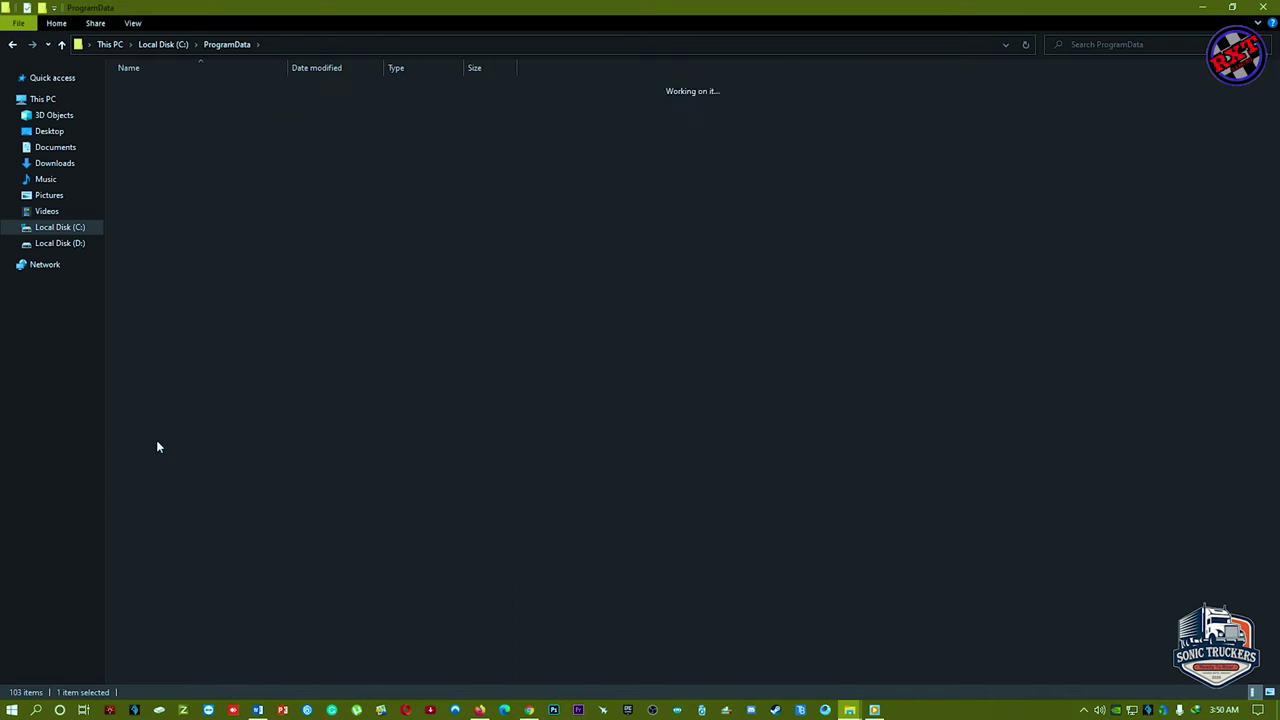
double_click(145, 87)
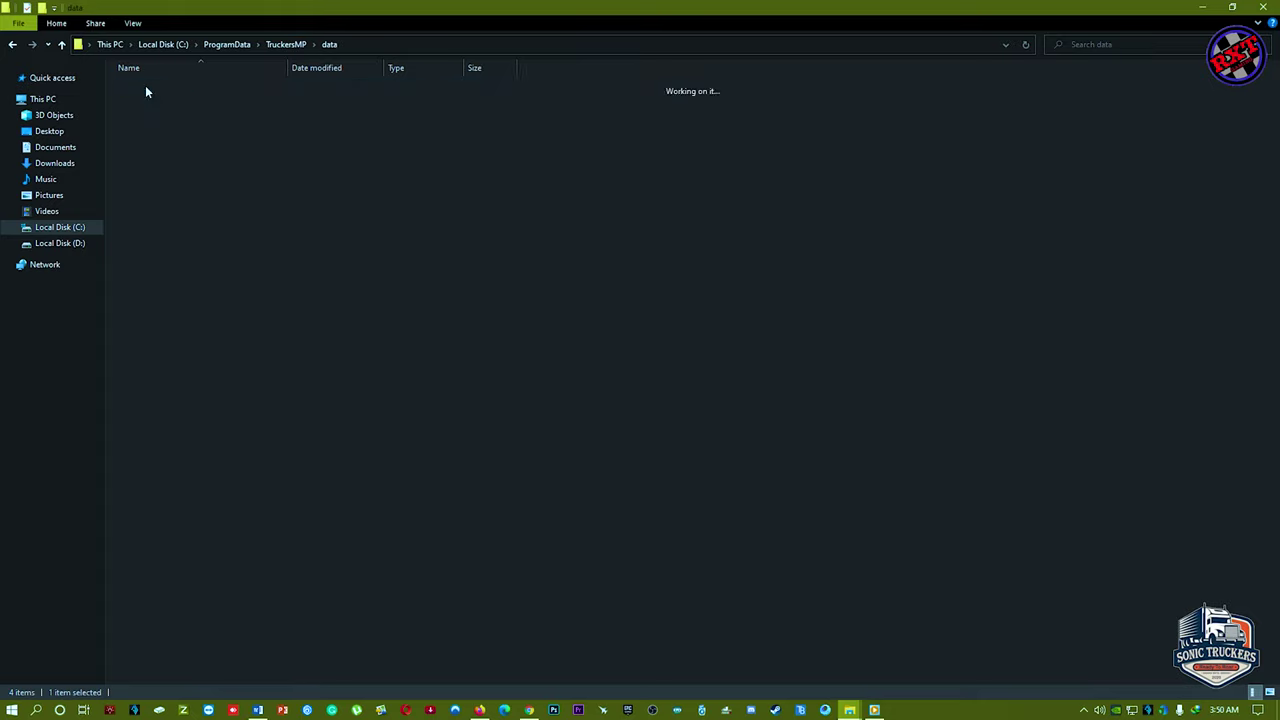
Create a new folder named shared_mod inside the TruckersMP data folder
click(41, 8)
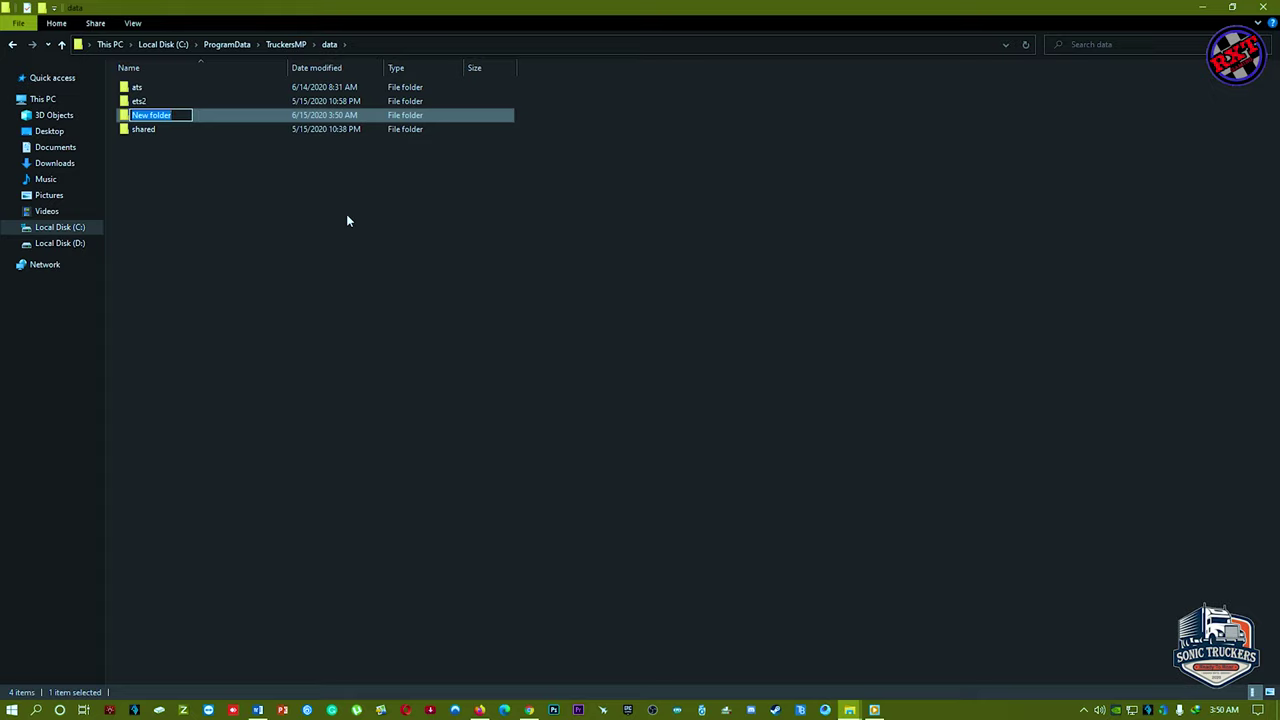
text(shared_mod)
key(Return)
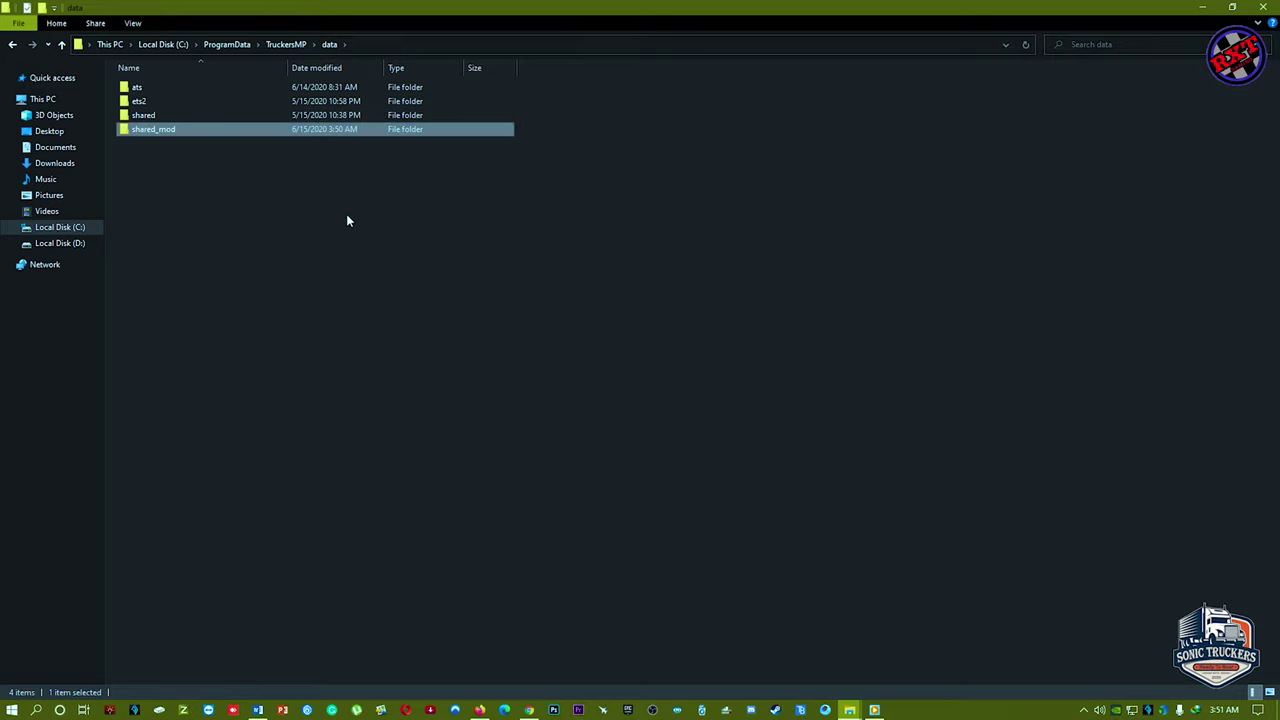
Extract the Times New Roman font archive on the desktop and open the extracted times-new-roman-grassetto folder
click(1206, 9)
right_click(720, 283)
click(771, 322)
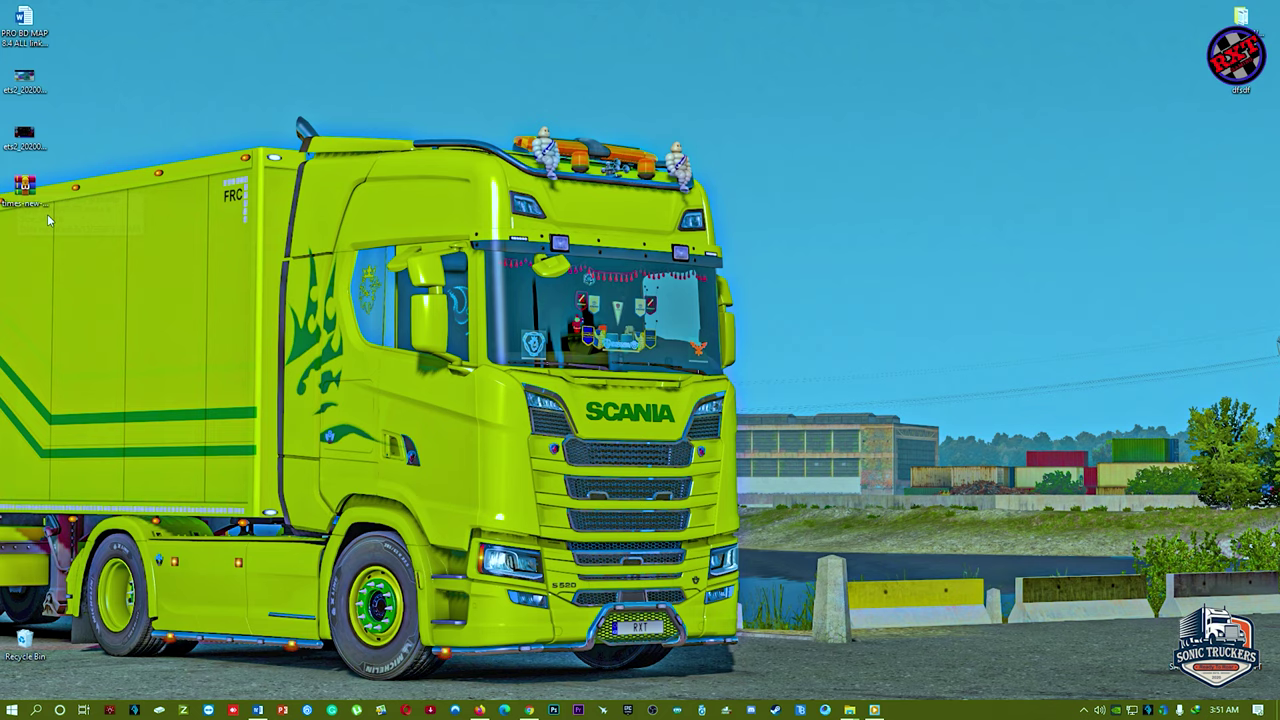
right_click(38, 199)
click(104, 282)
double_click(24, 245)
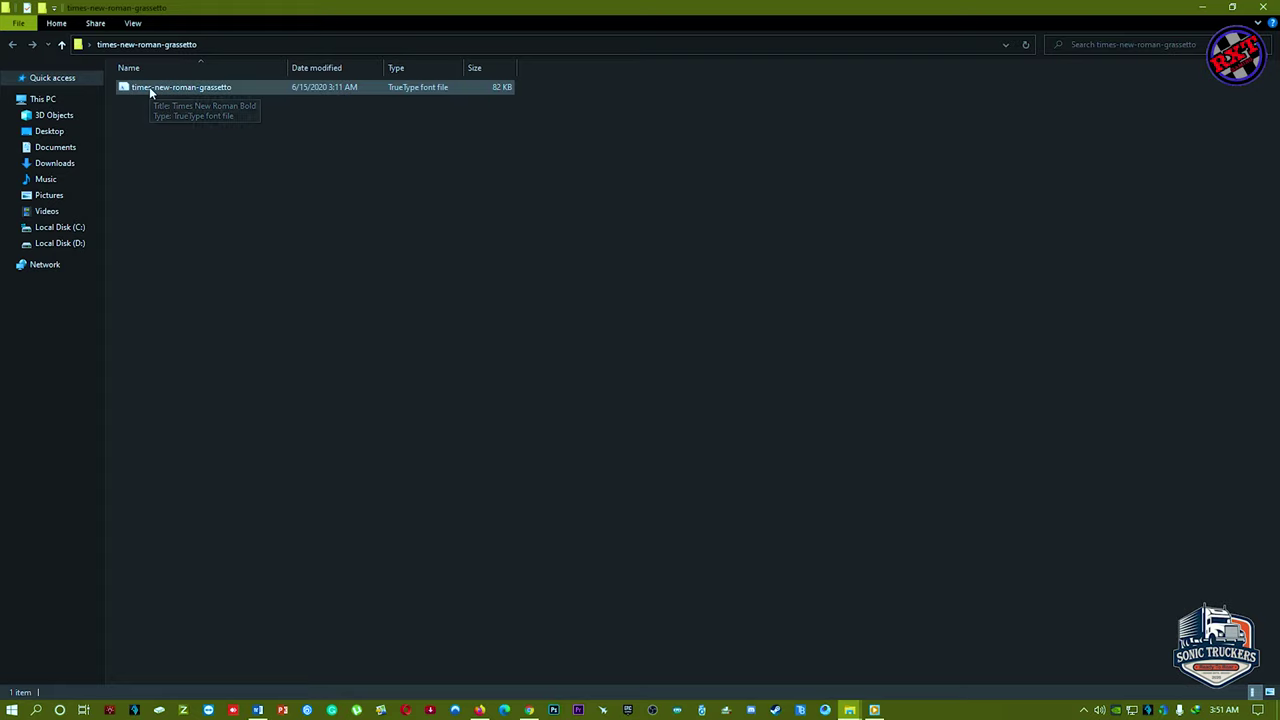
Cut the times-new-roman-grassetto font file from the extracted folder
click(150, 89)
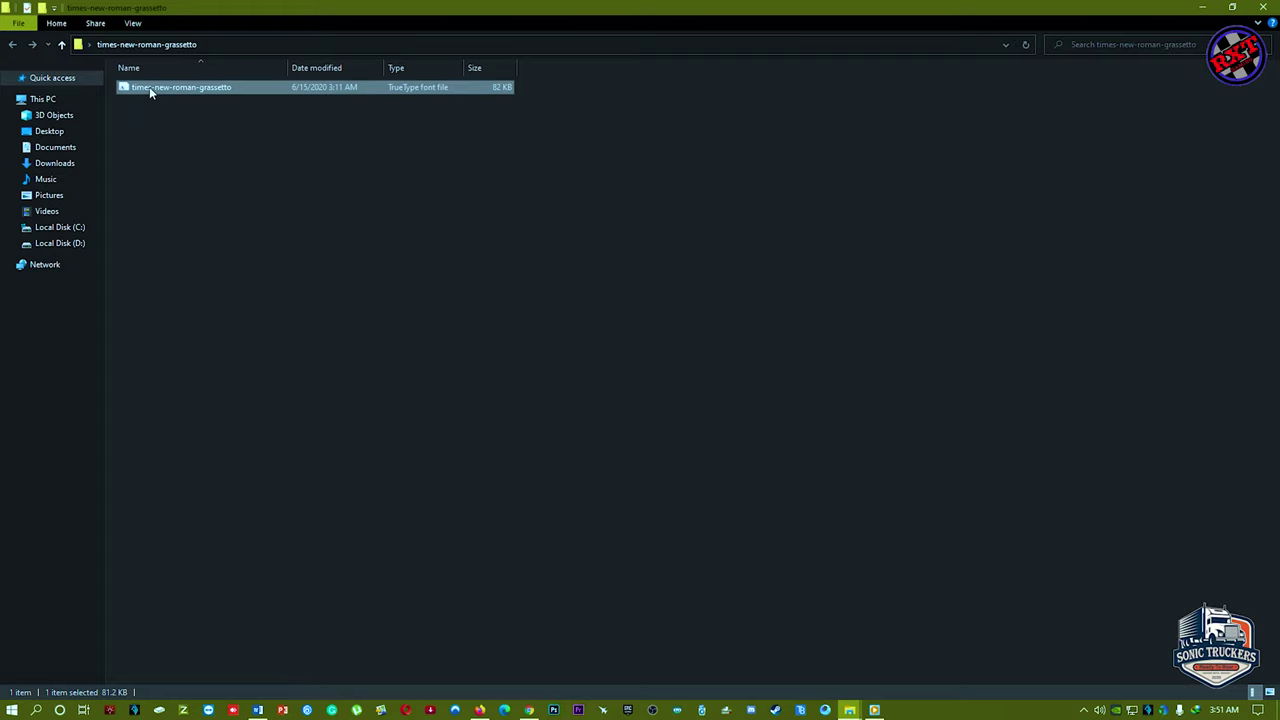
click(150, 89)
key(Escape)
right_click(173, 87)
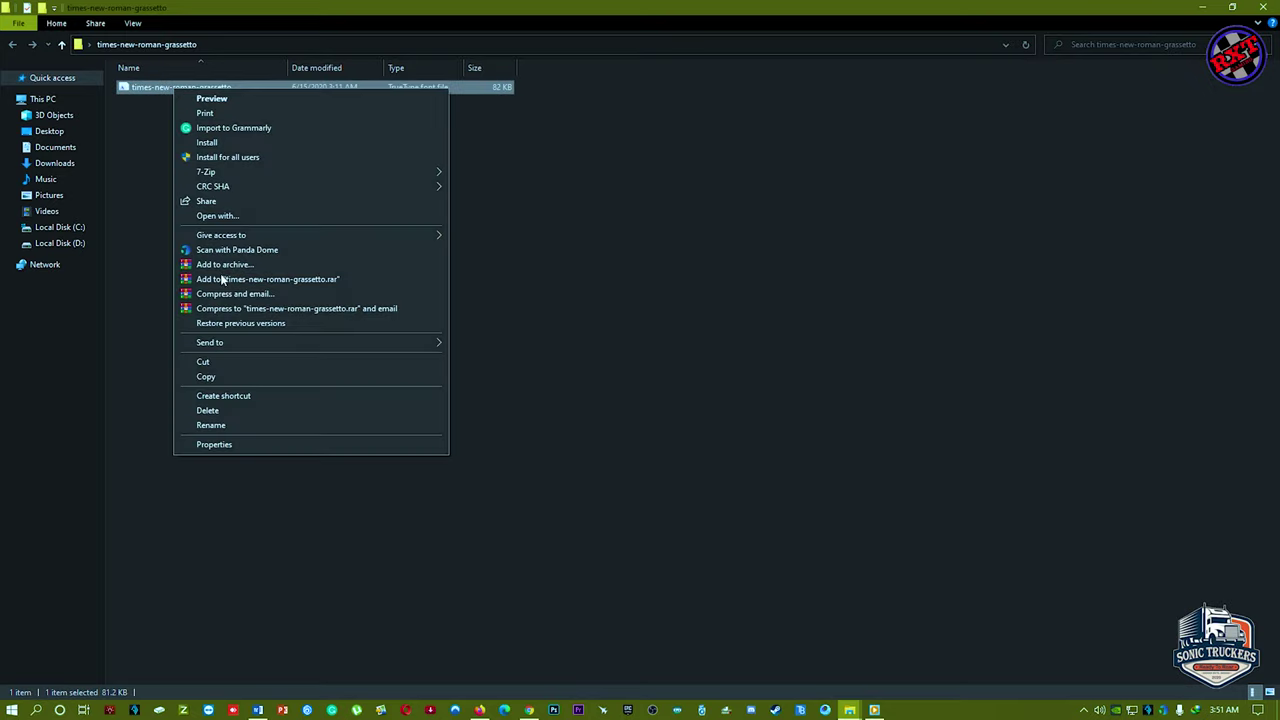
click(212, 364)
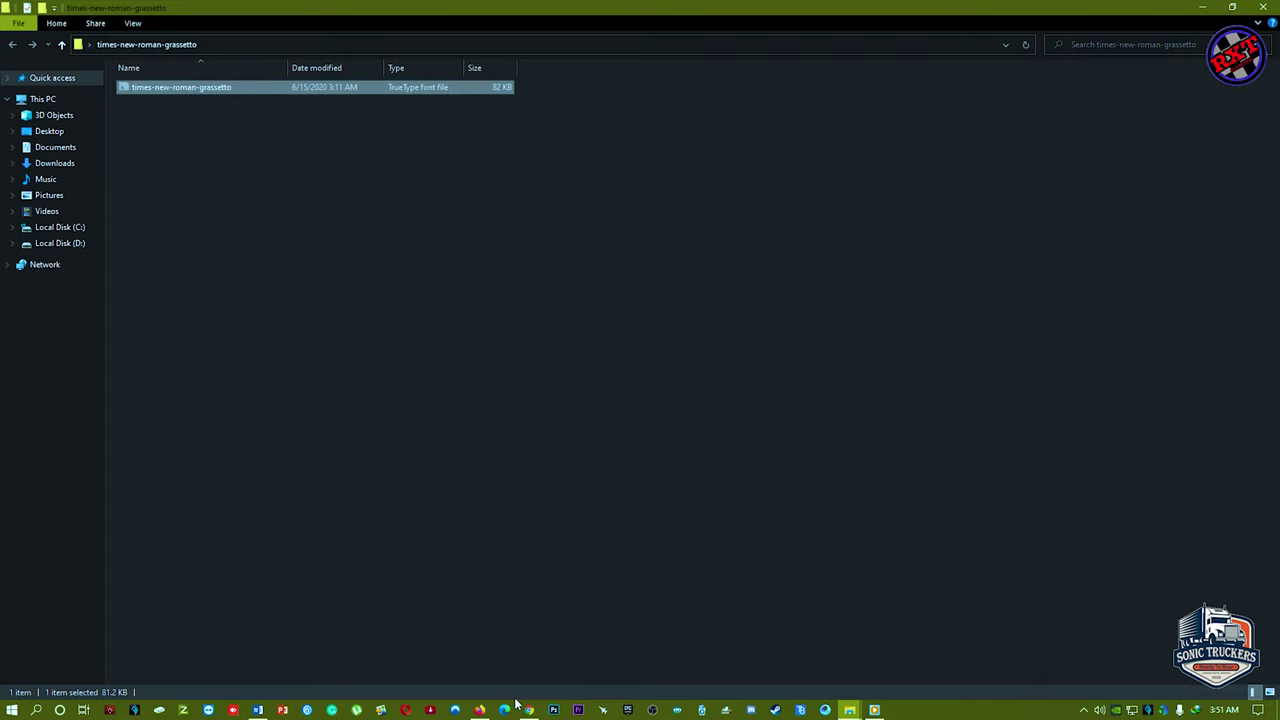
Close the duplicate data folder window, return to the remaining TruckersMP data window and open the shared_mod folder
click(849, 710)
mouse_move(836, 666)
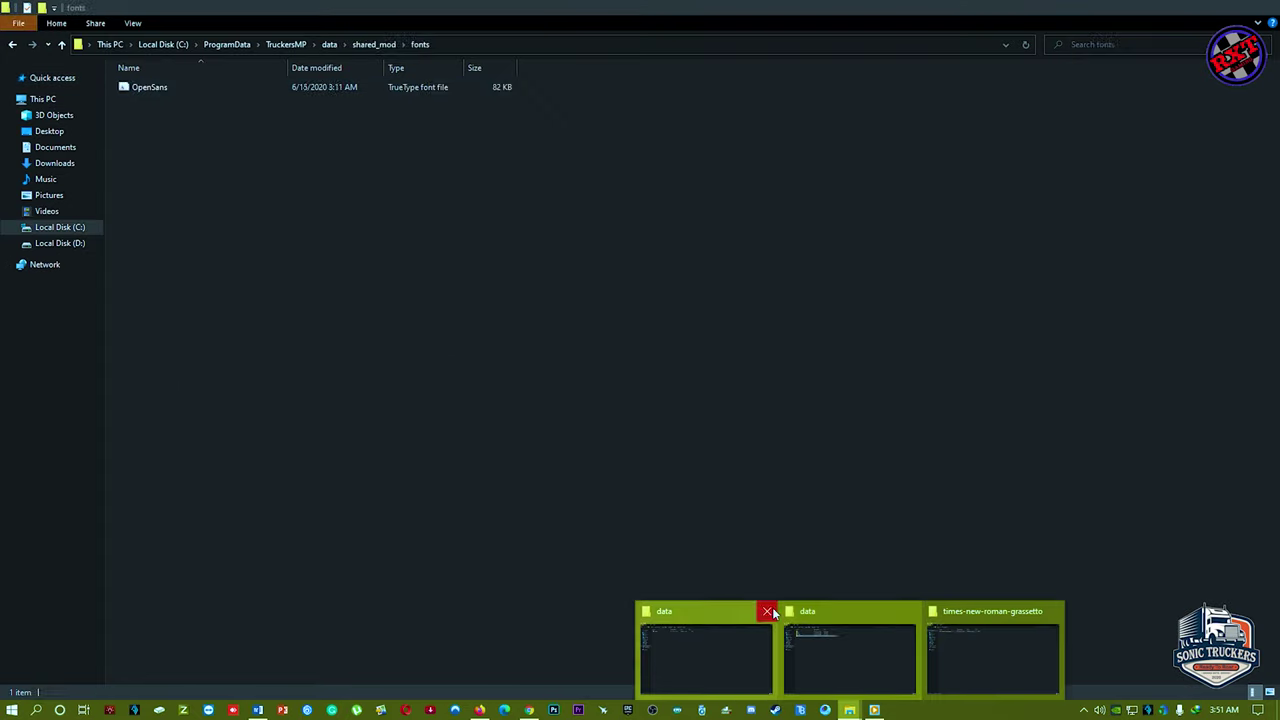
click(772, 608)
click(789, 655)
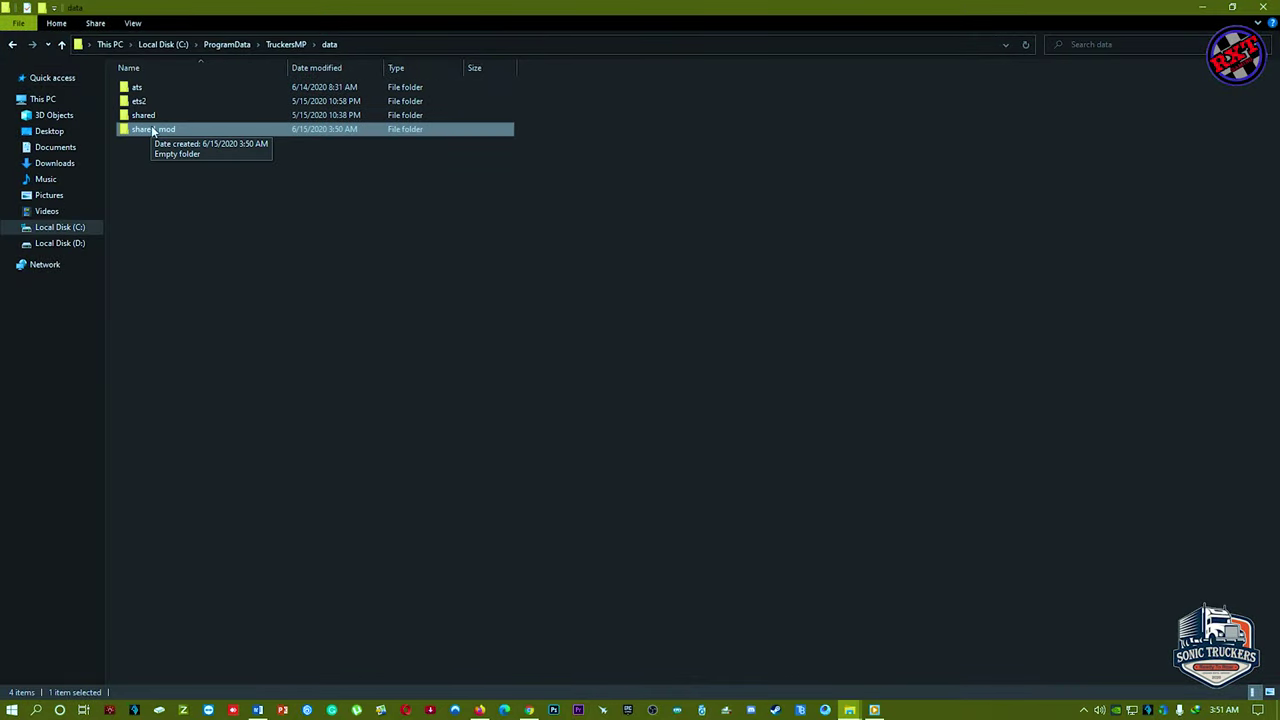
click(154, 129)
key(Return)
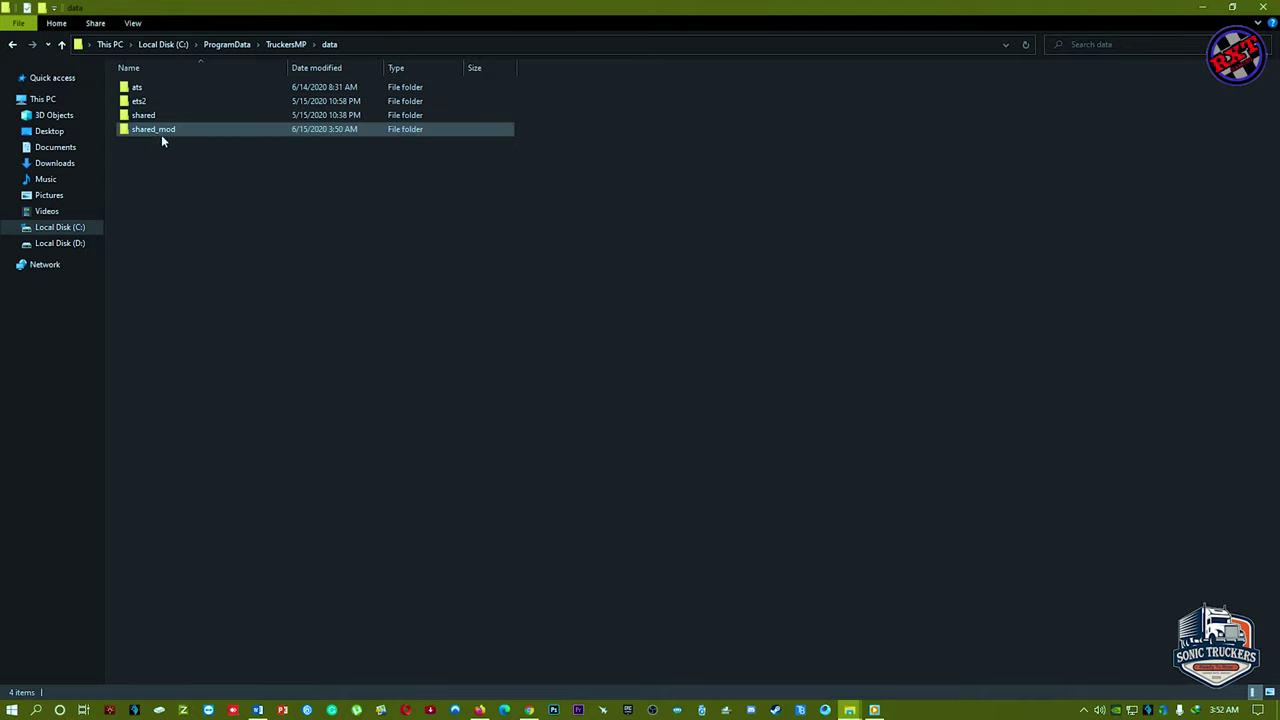
double_click(160, 133)
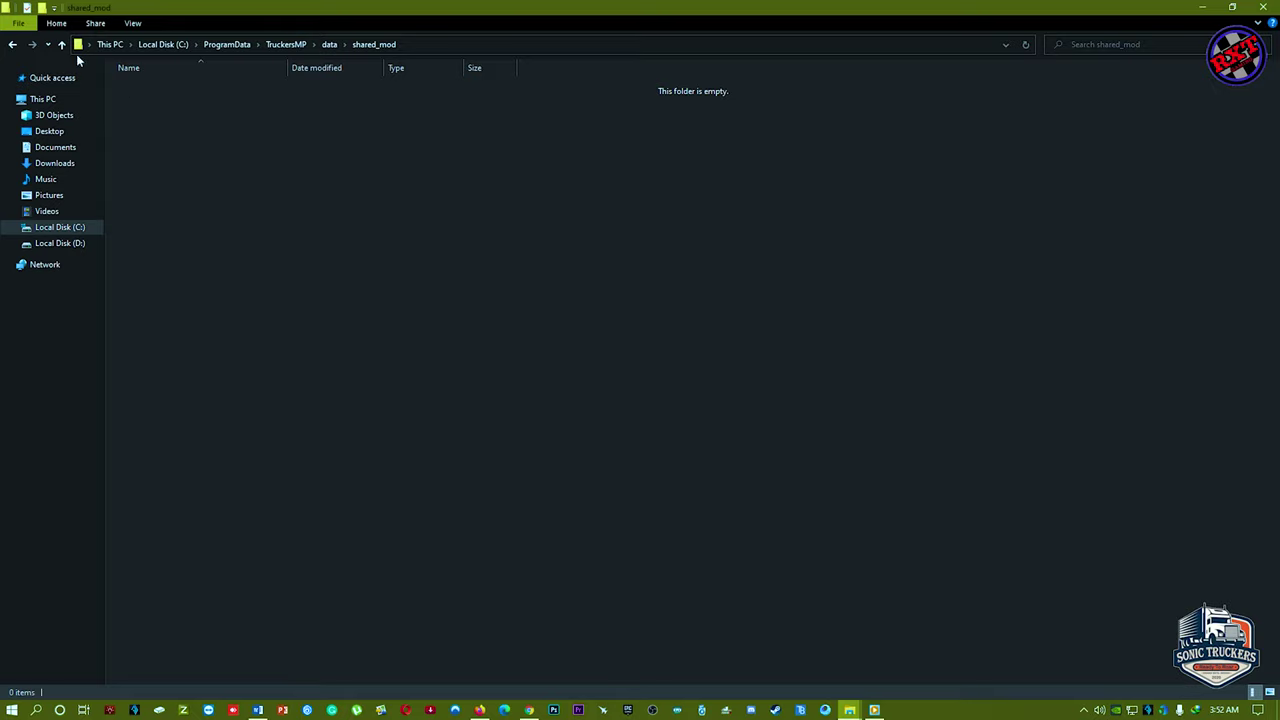
Create a new folder named fonts inside shared_mod
click(43, 9)
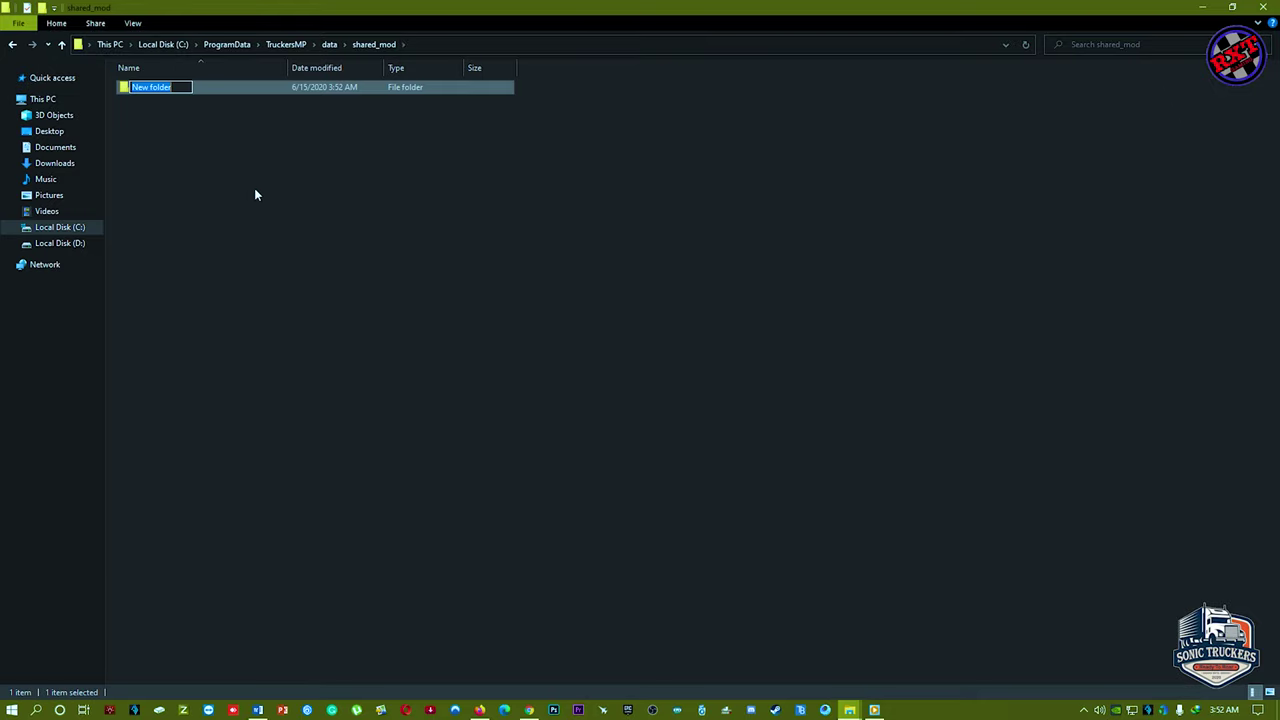
key(BackSpace)
text(fonty)
key(BackSpace)
text(s)
key(Return)
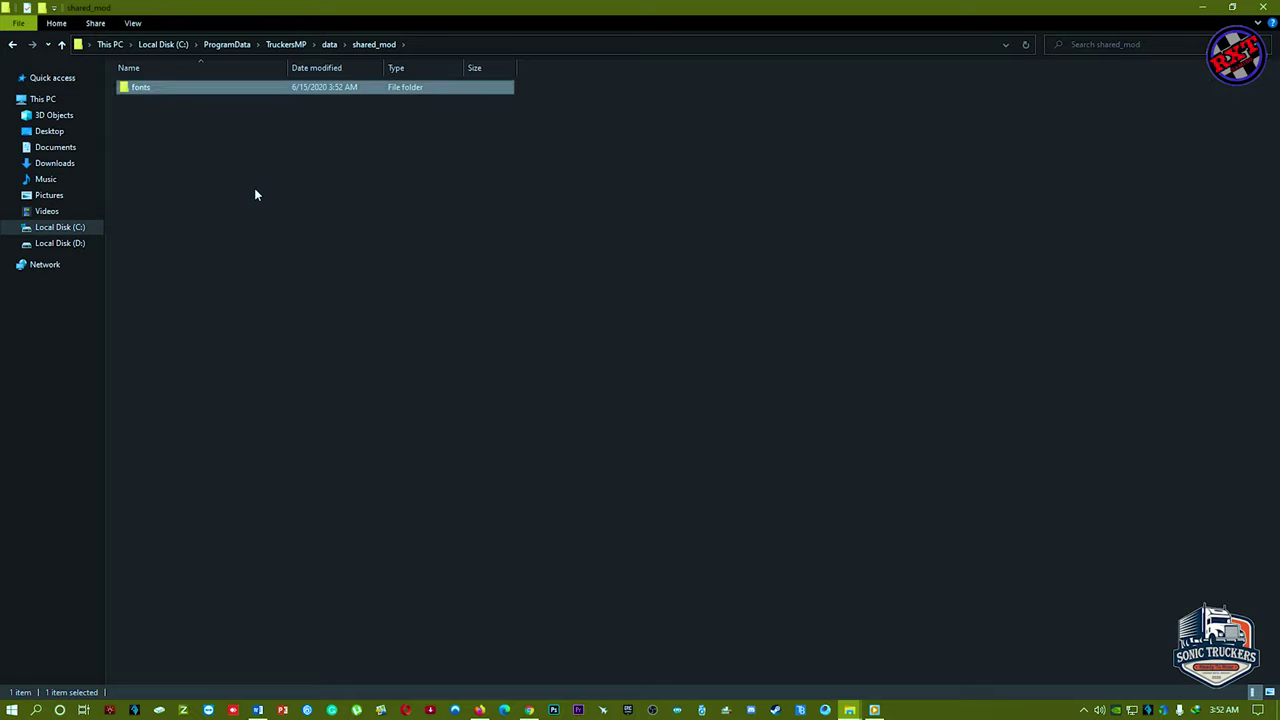
Paste the cut times-new-roman-grassetto font file into the shared_mod\fonts folder
double_click(150, 87)
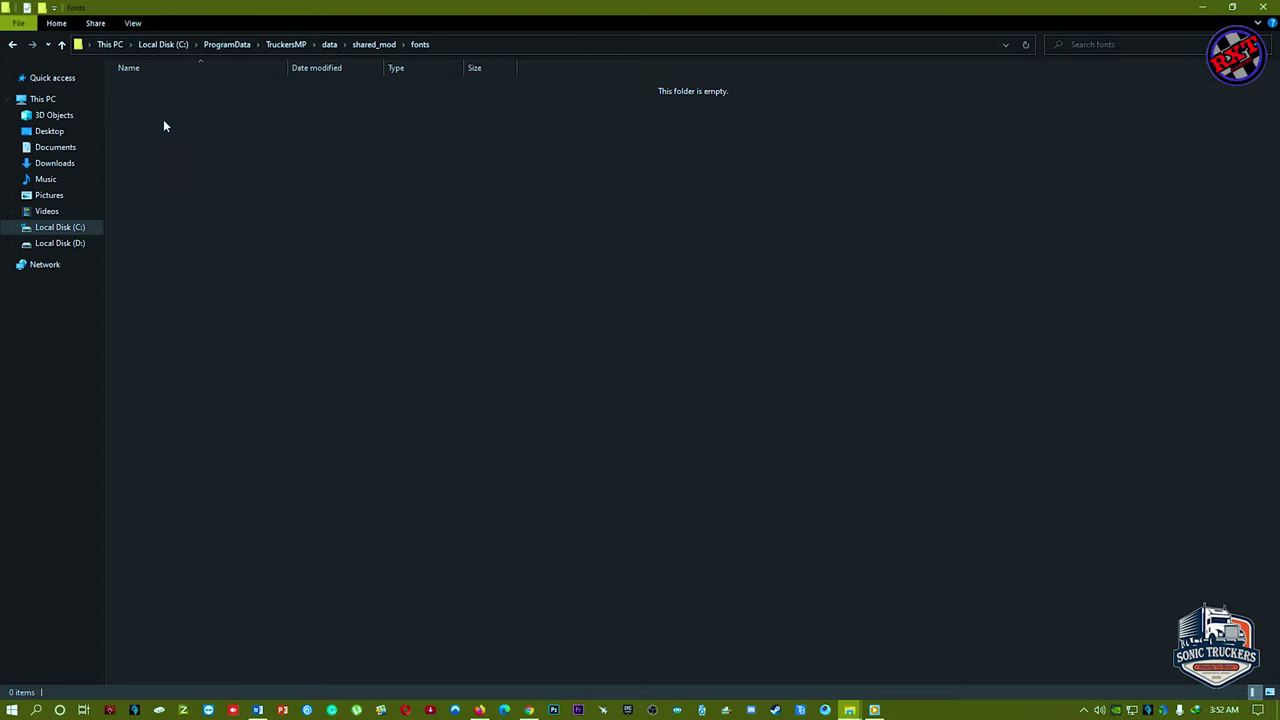
key(ctrl+v)
click(165, 126)
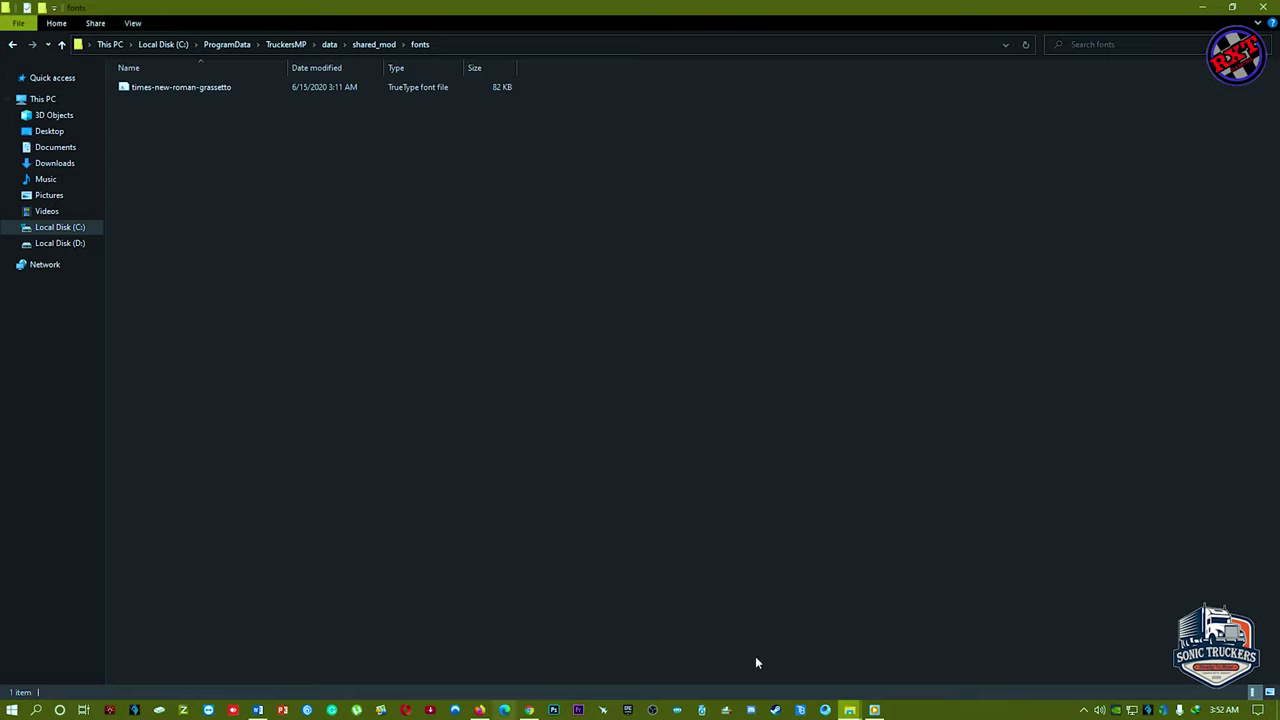
Go to the data\shared\fonts folder and copy the name of the OpenSans font file
click(13, 45)
click(13, 45)
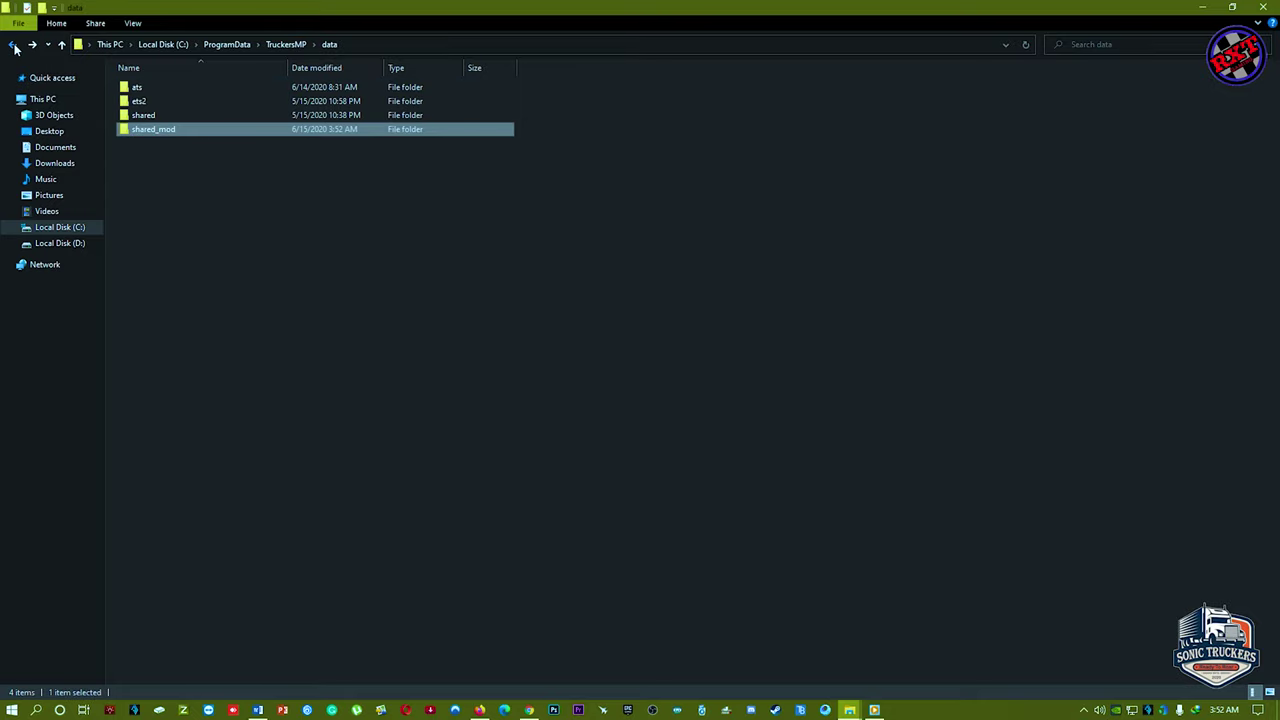
double_click(152, 115)
double_click(146, 88)
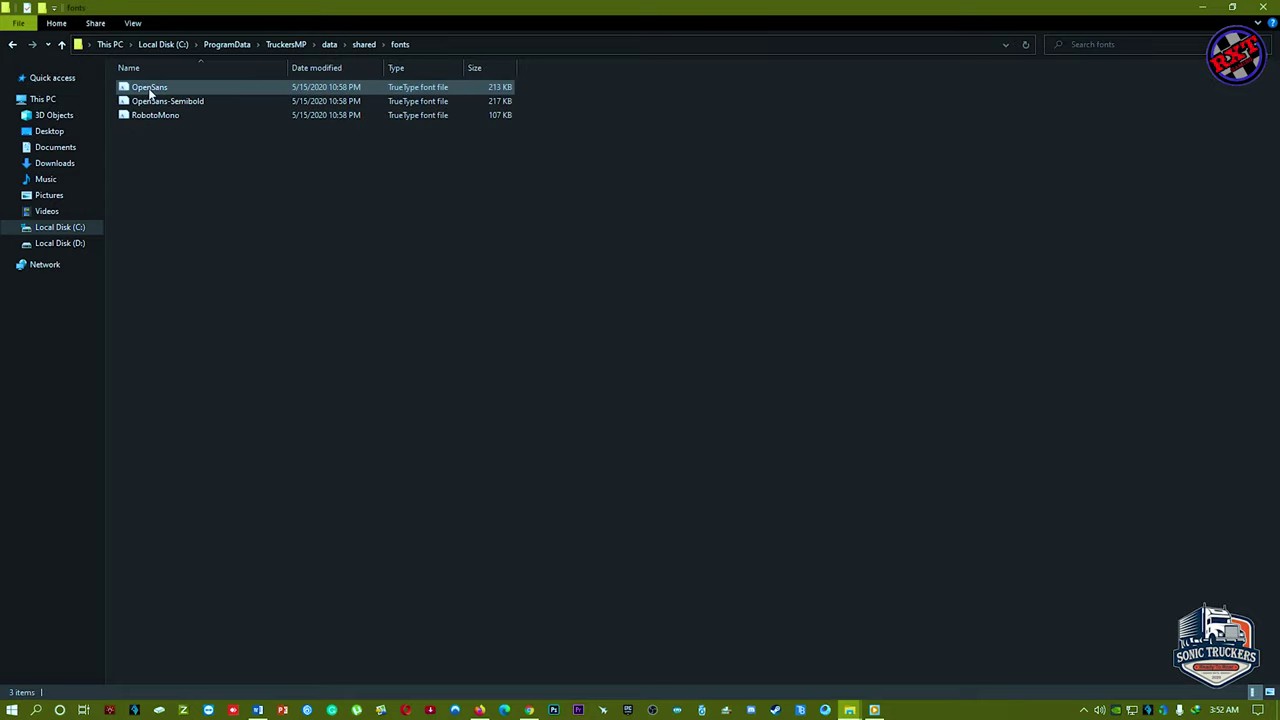
click(150, 89)
key(F2)
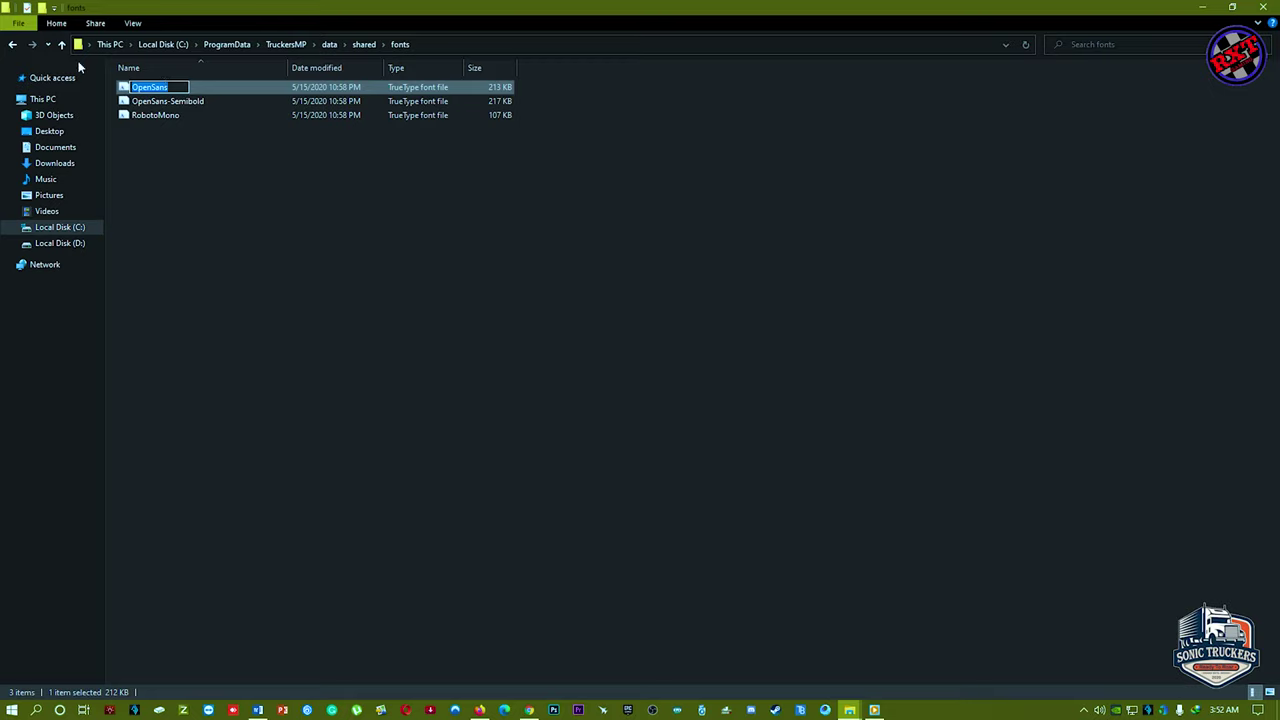
Return to shared_mod\fonts and rename the times-new-roman-grassetto font file as OpenSans
click(14, 46)
click(14, 46)
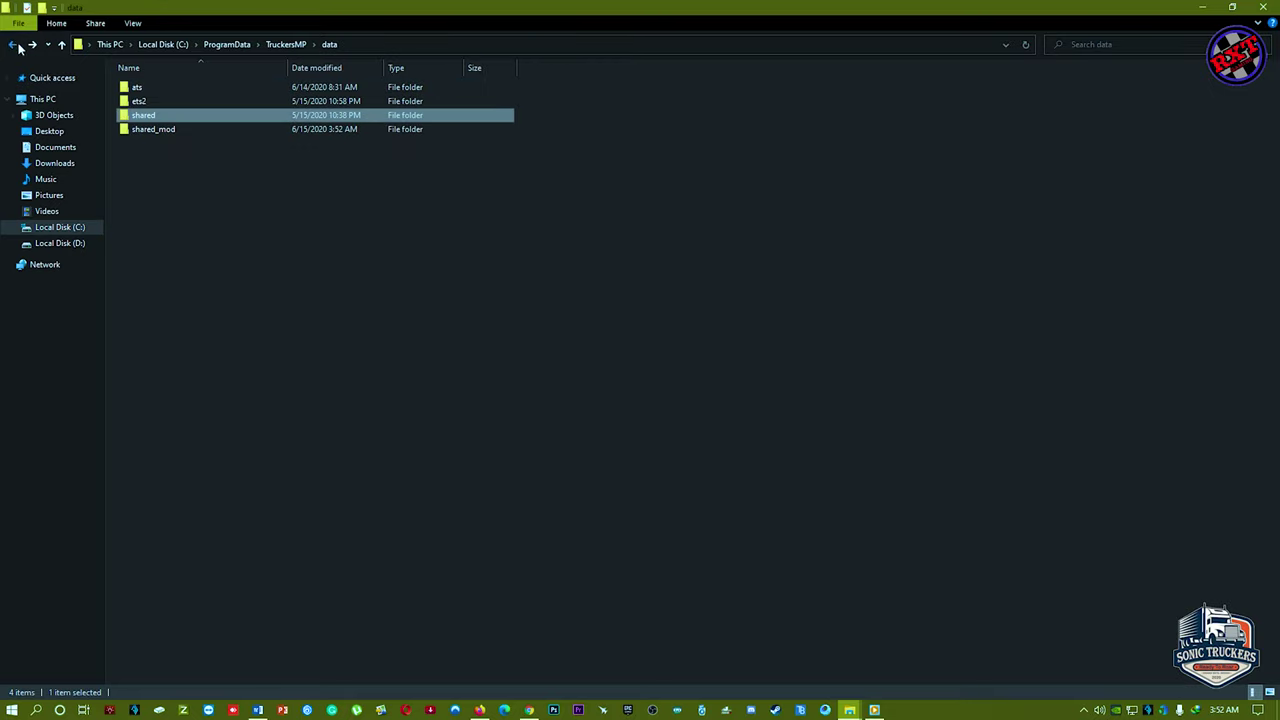
double_click(153, 127)
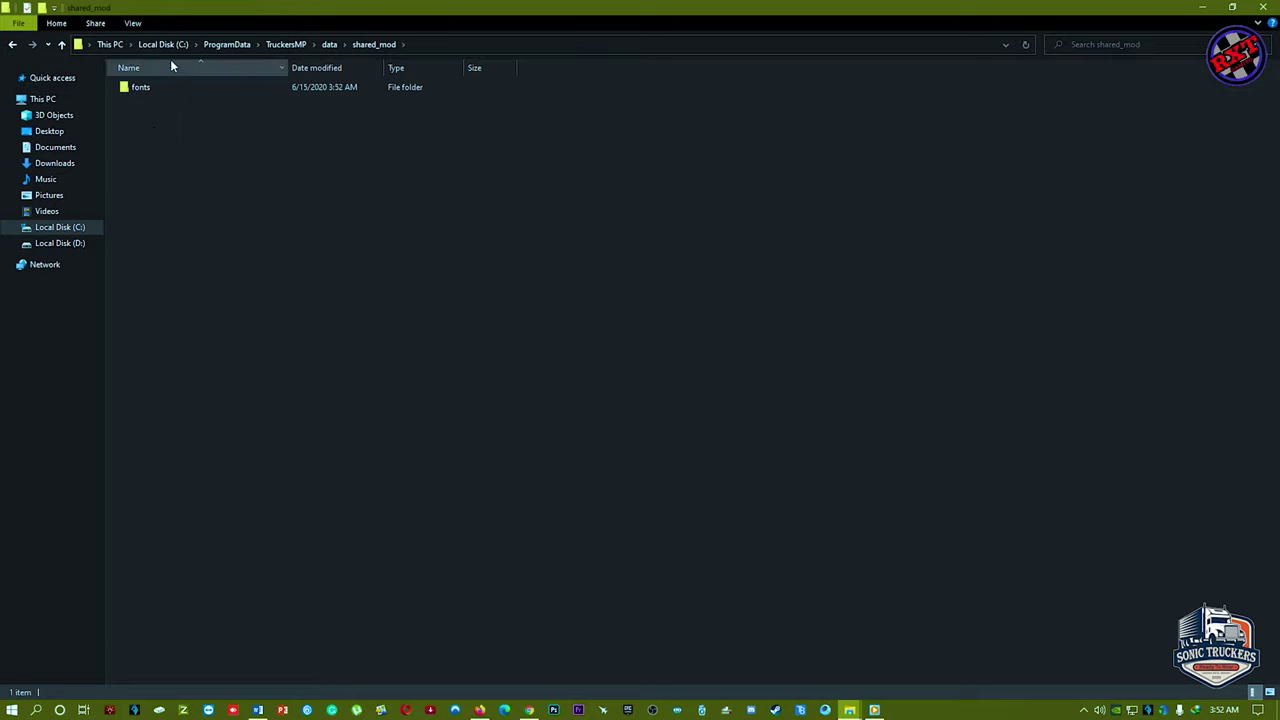
double_click(154, 88)
click(155, 86)
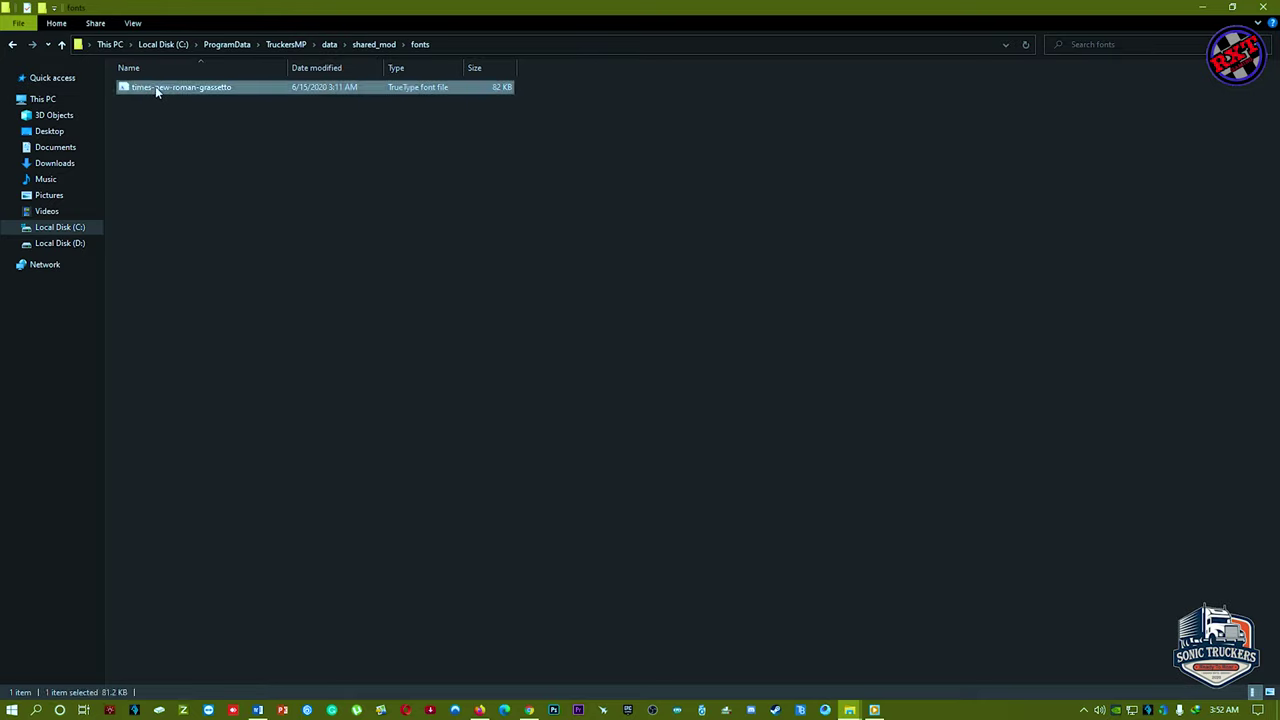
key(F2)
text(OpenSans)
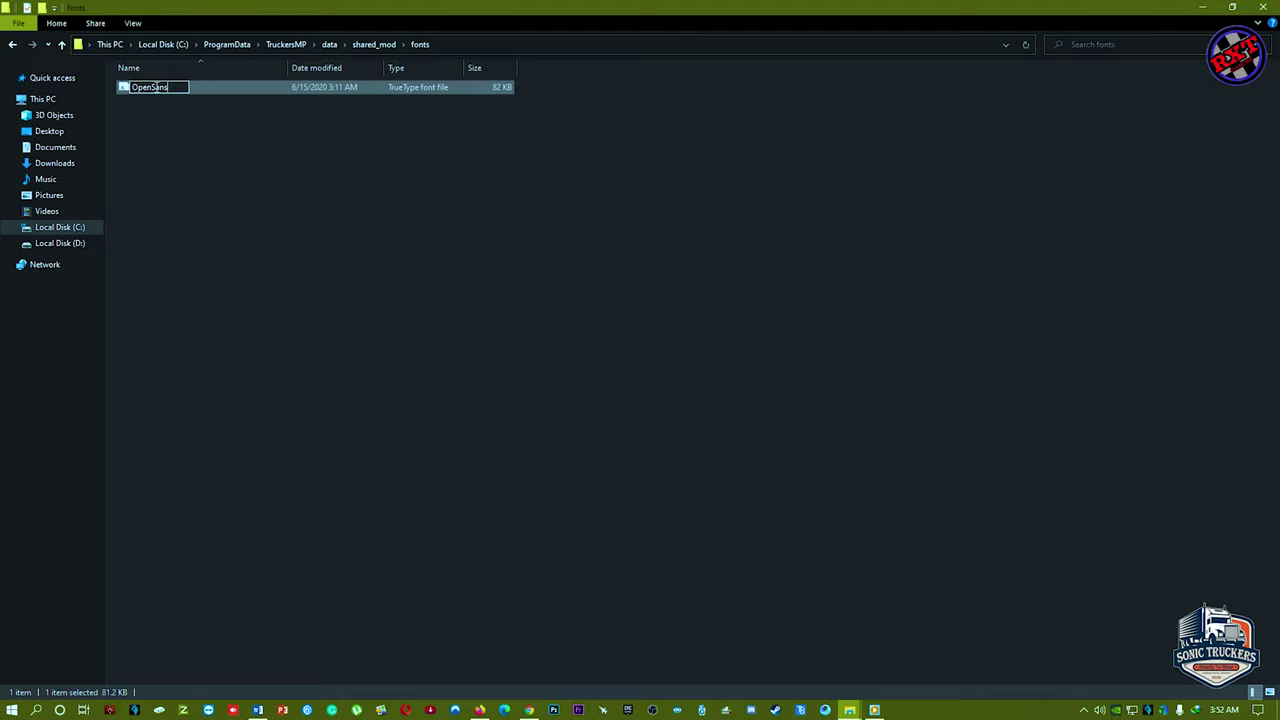
key(Return)
Close the open File Explorer windows and refresh the desktop
right_click(197, 130)
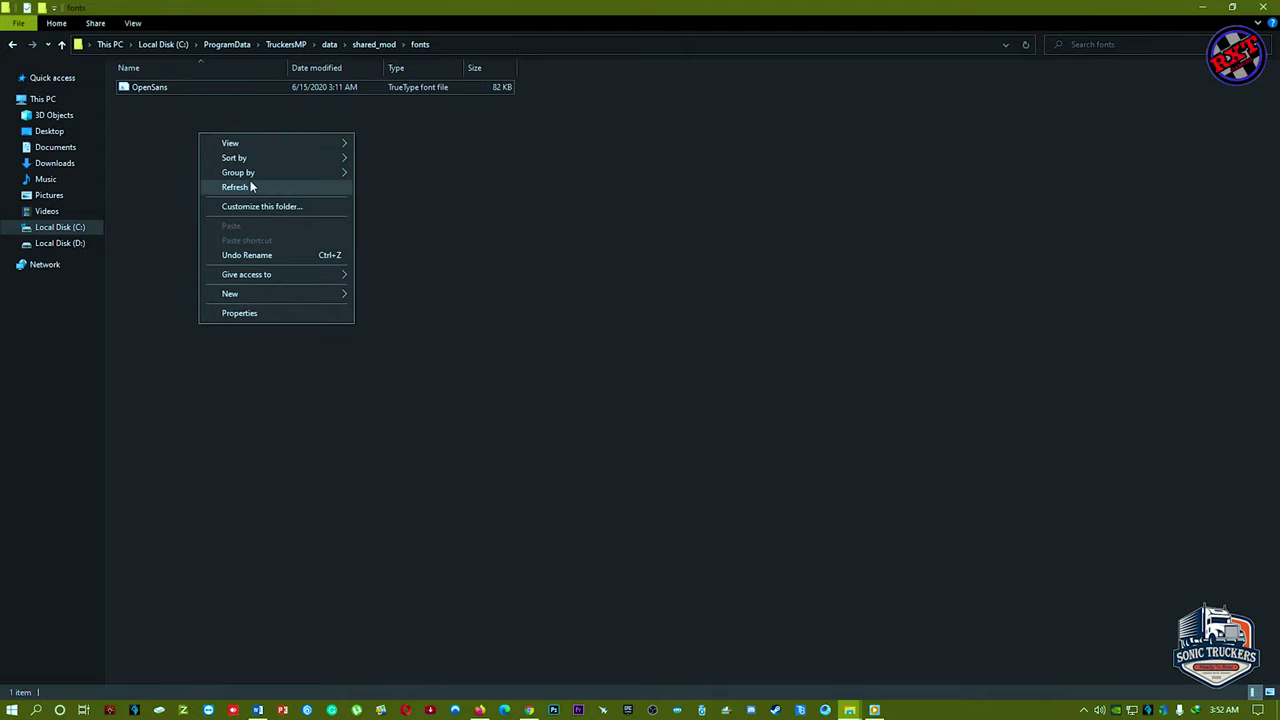
right_click(248, 178)
click(262, 235)
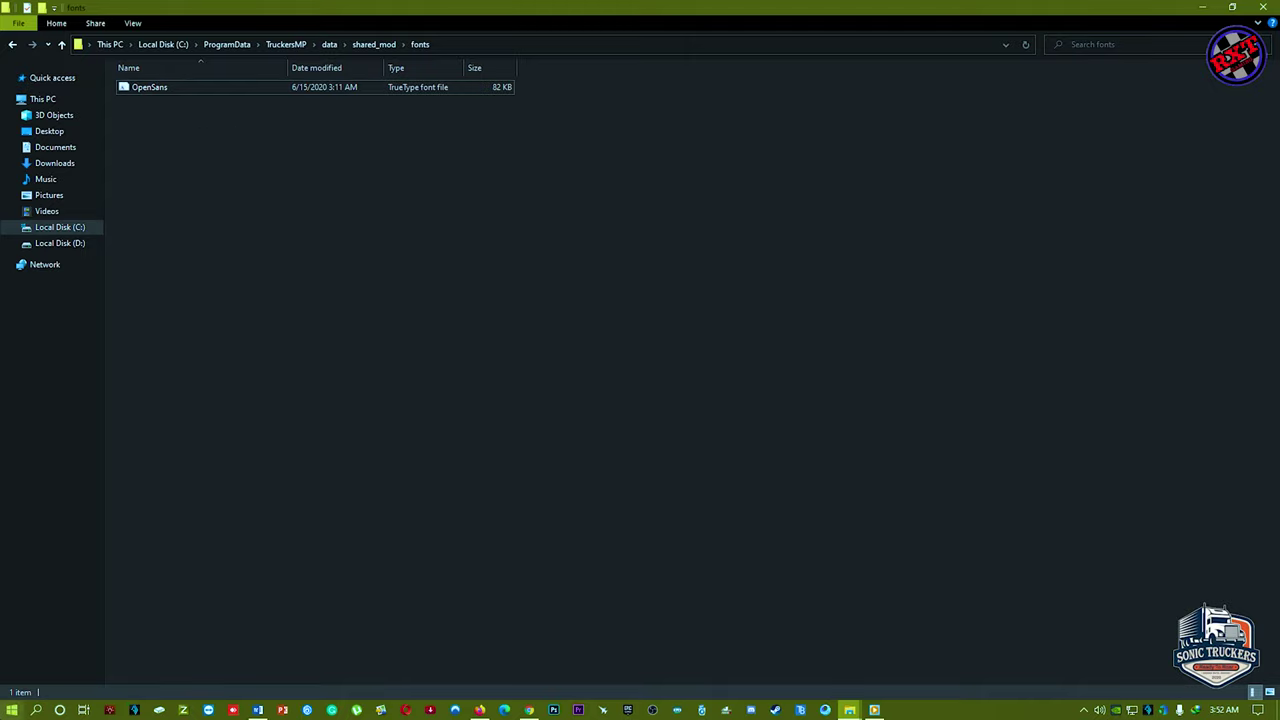
click(1262, 7)
click(1262, 7)
right_click(660, 320)
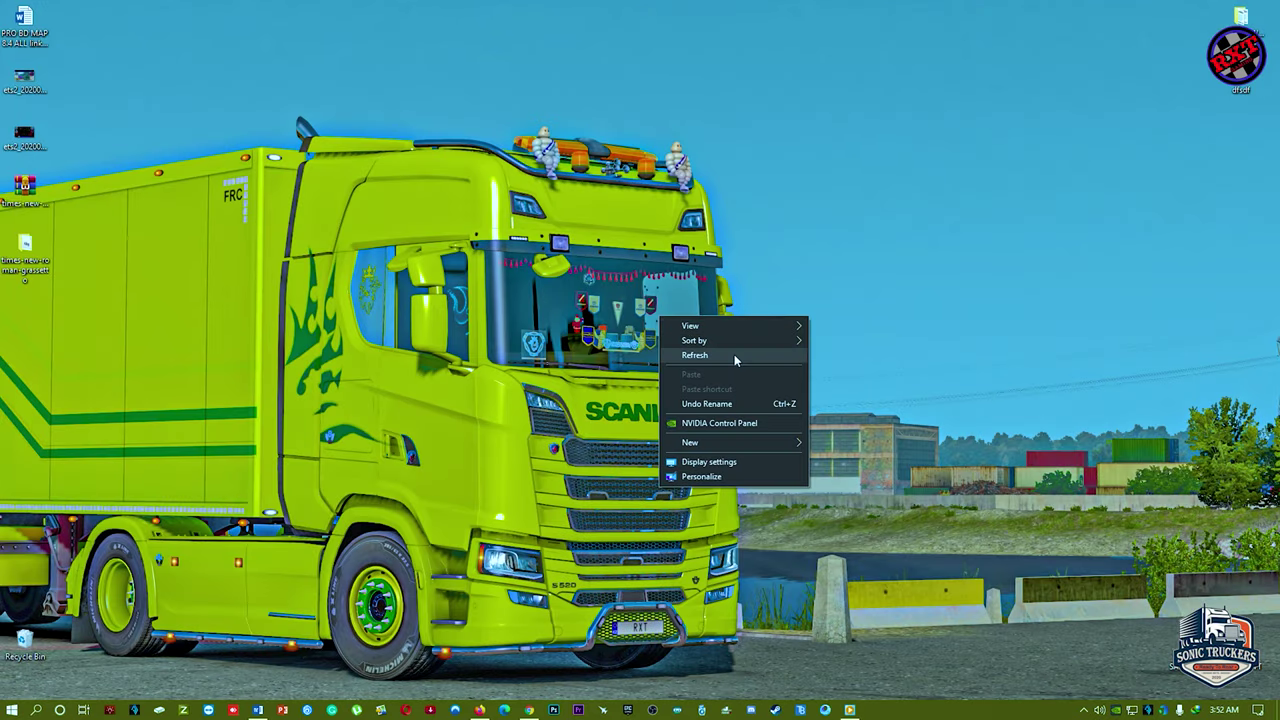
right_click(737, 358)
click(789, 394)
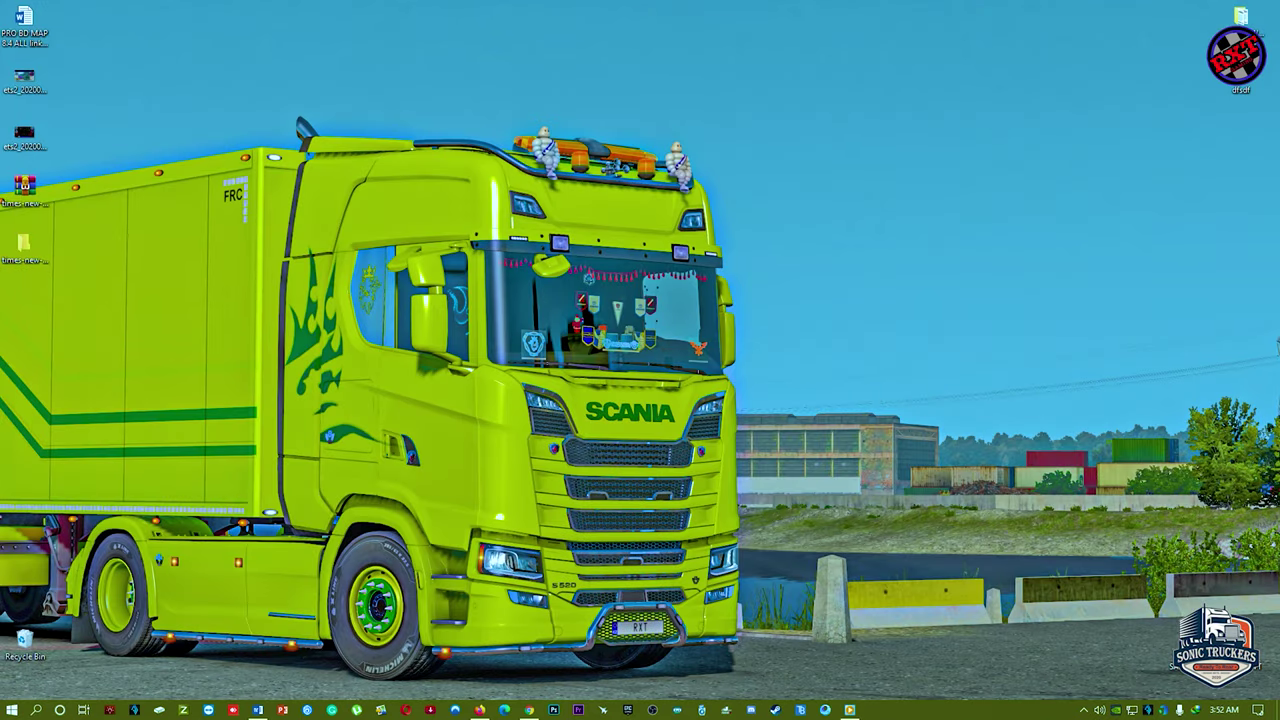
Start the TruckersMP launcher and minimize the Steam library window
click(798, 710)
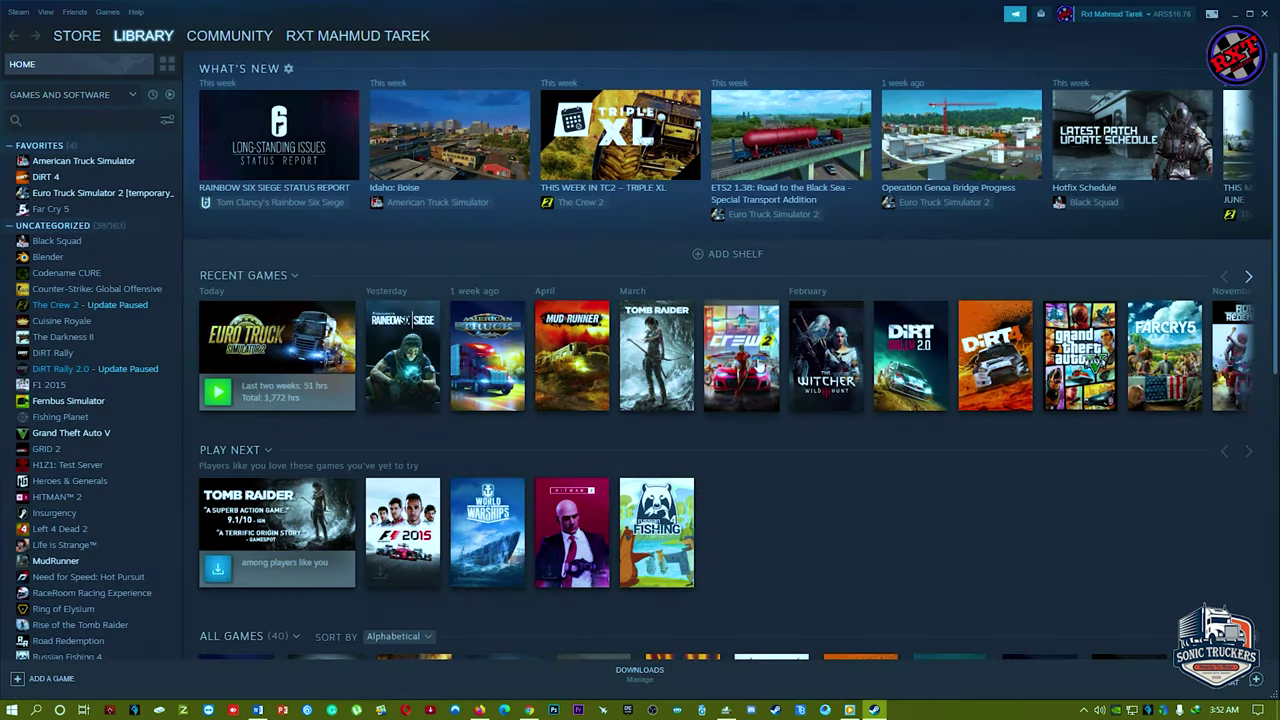
click(1238, 18)
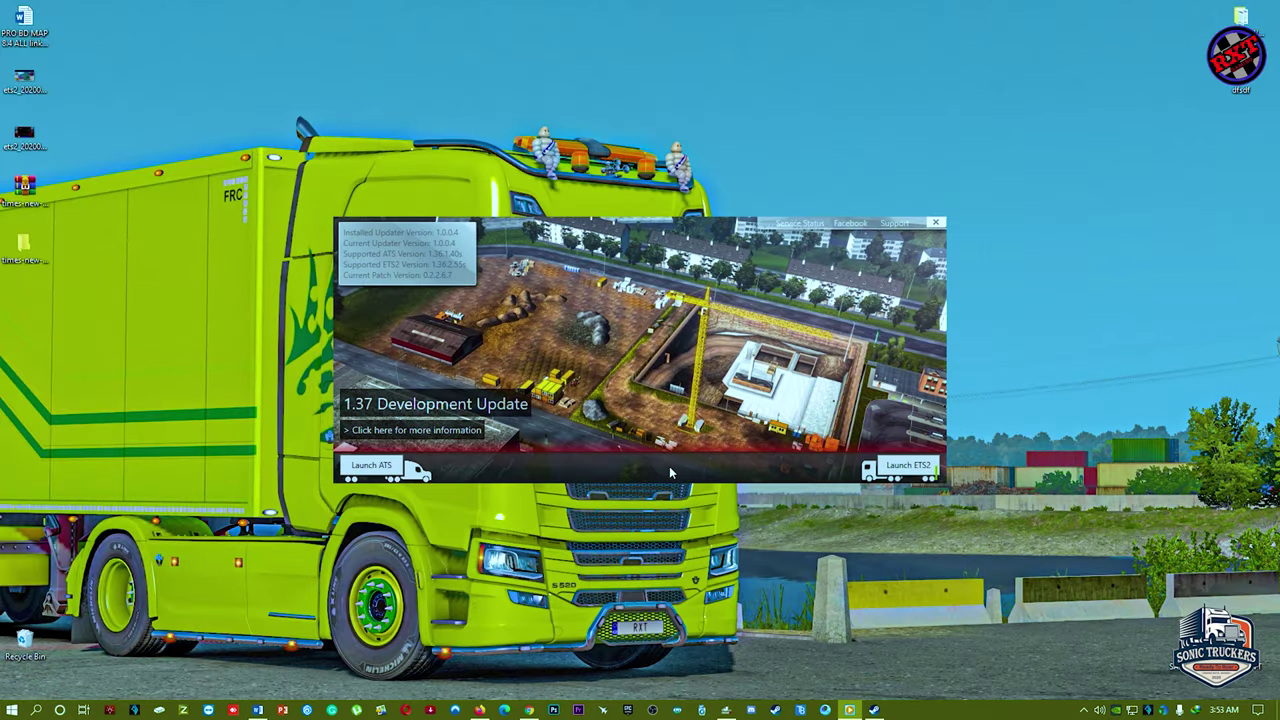
Refresh the desktop, launch ETS2 through TruckersMP, and continue past the incompatible DLC notice
right_click(985, 384)
click(1030, 410)
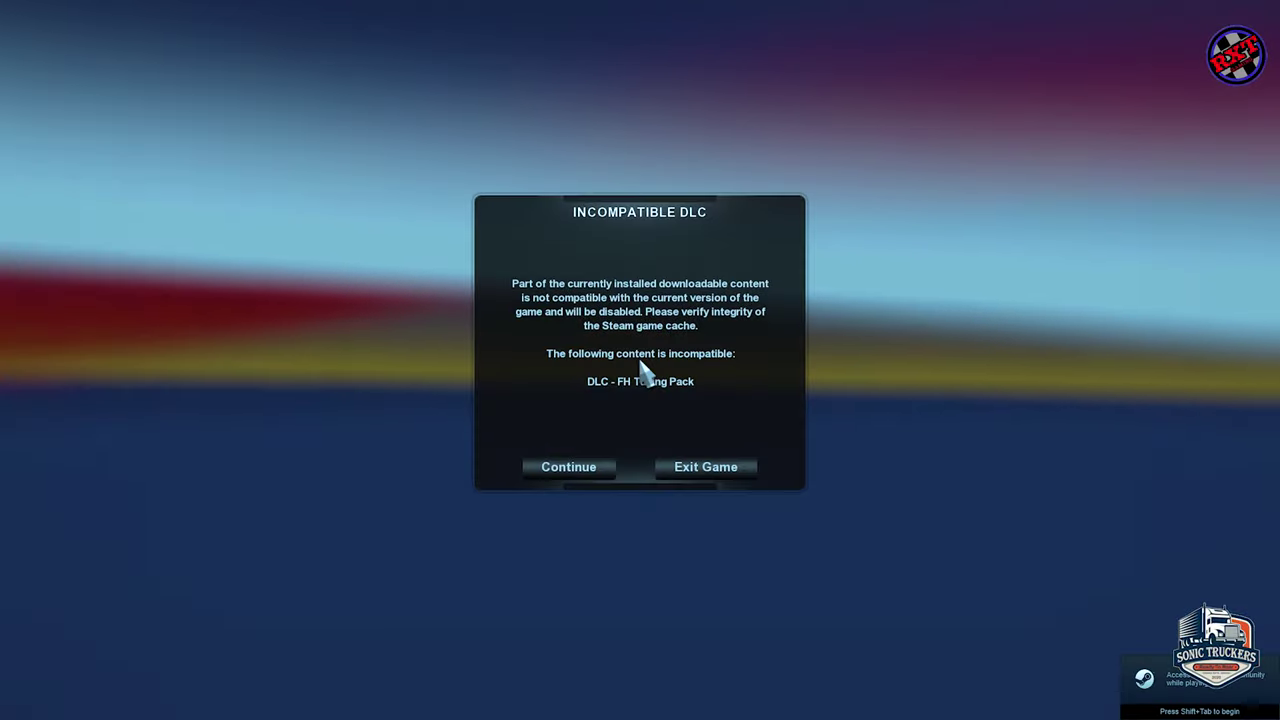
click(590, 470)
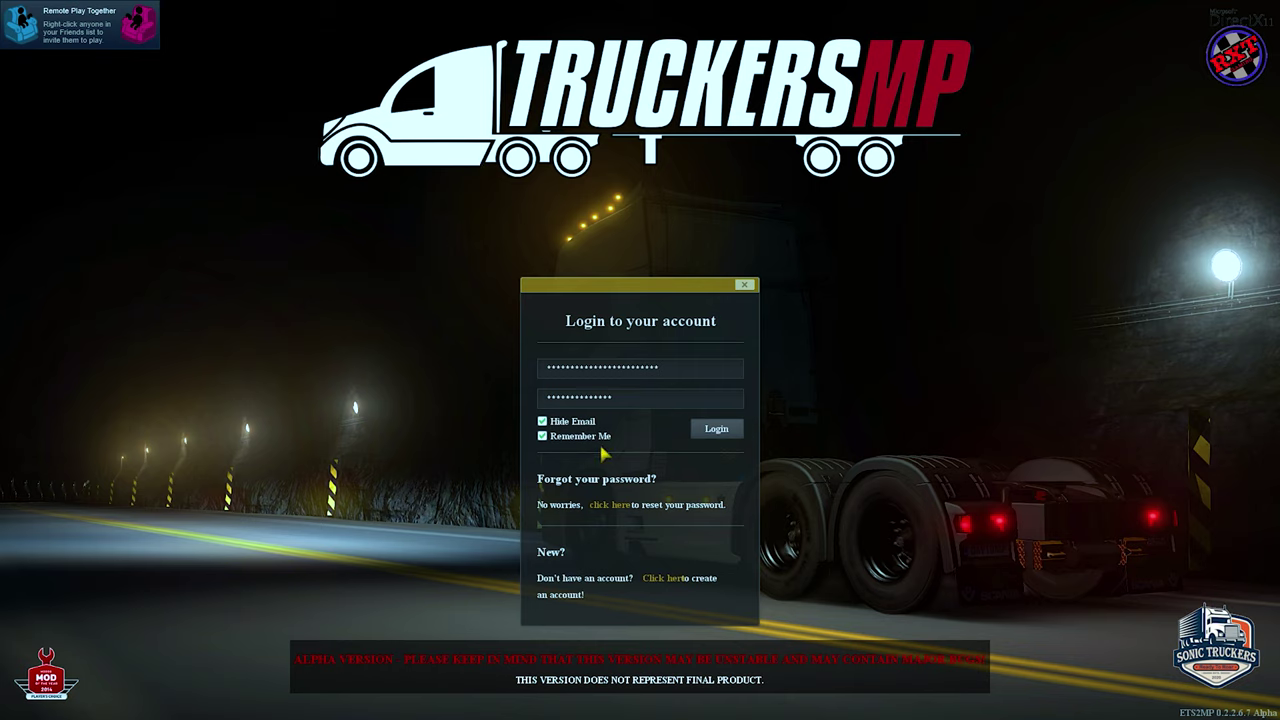
Log in to the TruckersMP account with the remembered credentials and join the Simulation 1 server
click(714, 429)
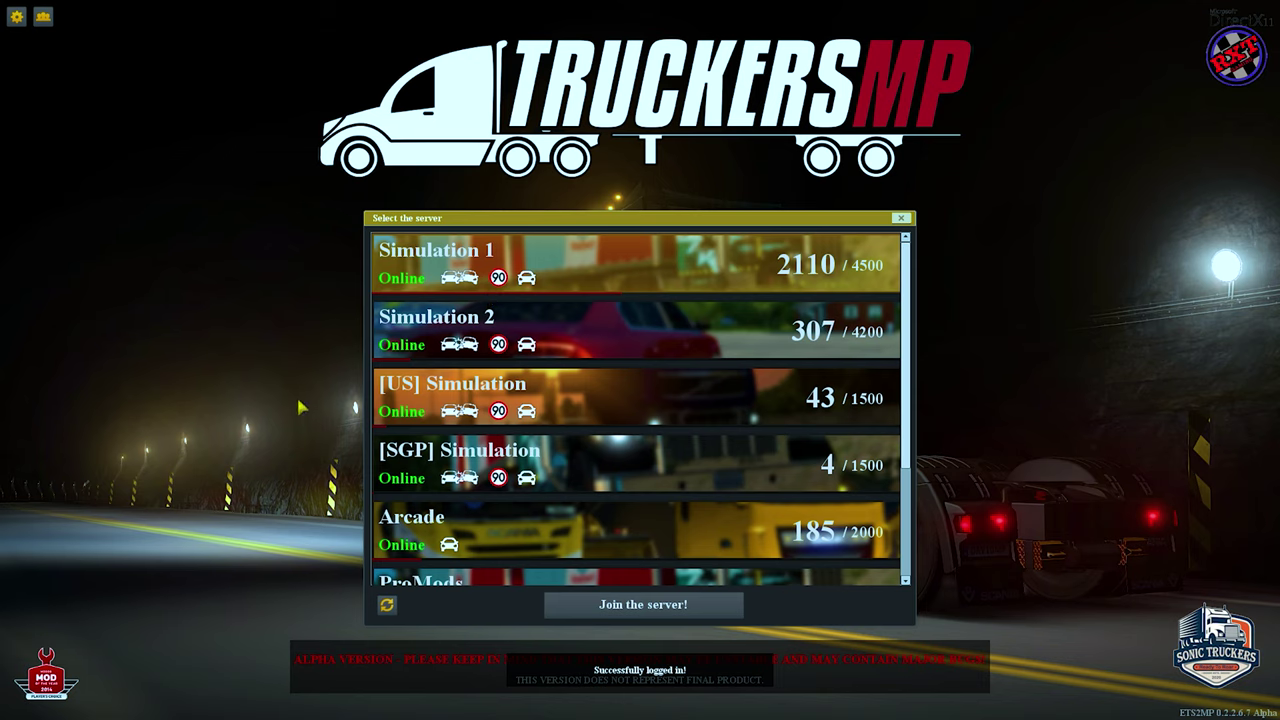
scroll(762, 536, down, 3)
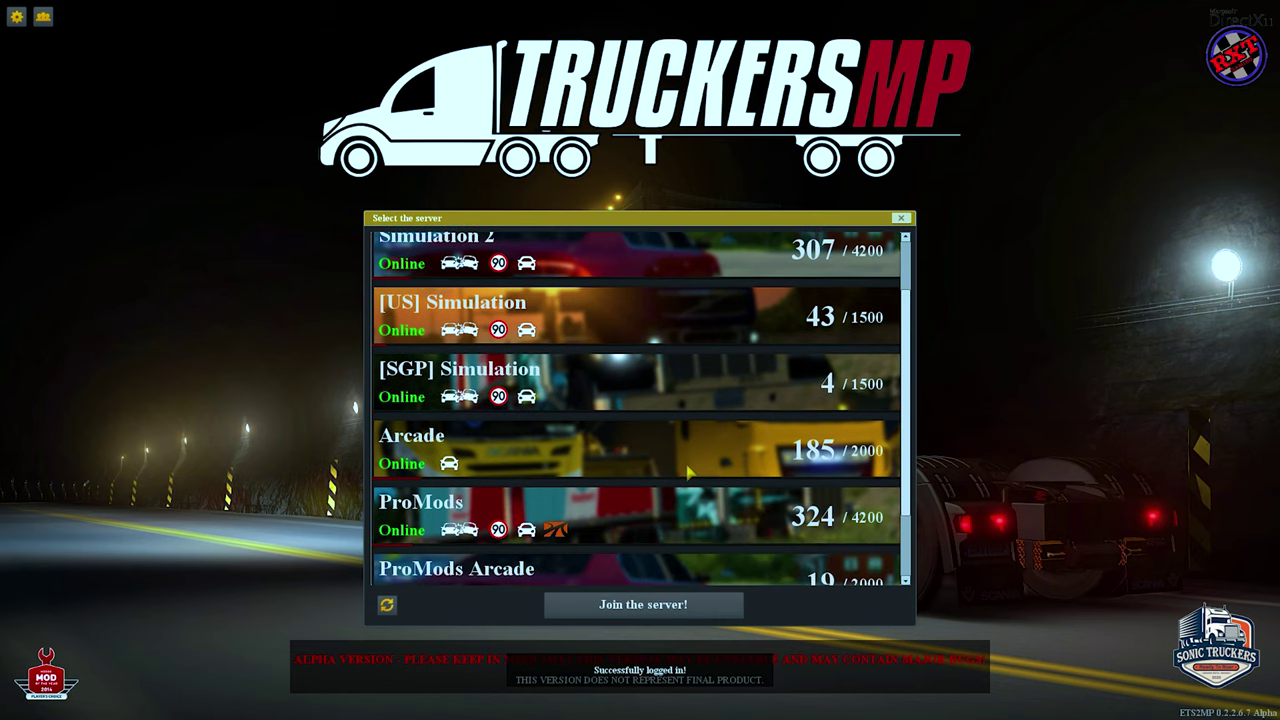
scroll(496, 314, up, 3)
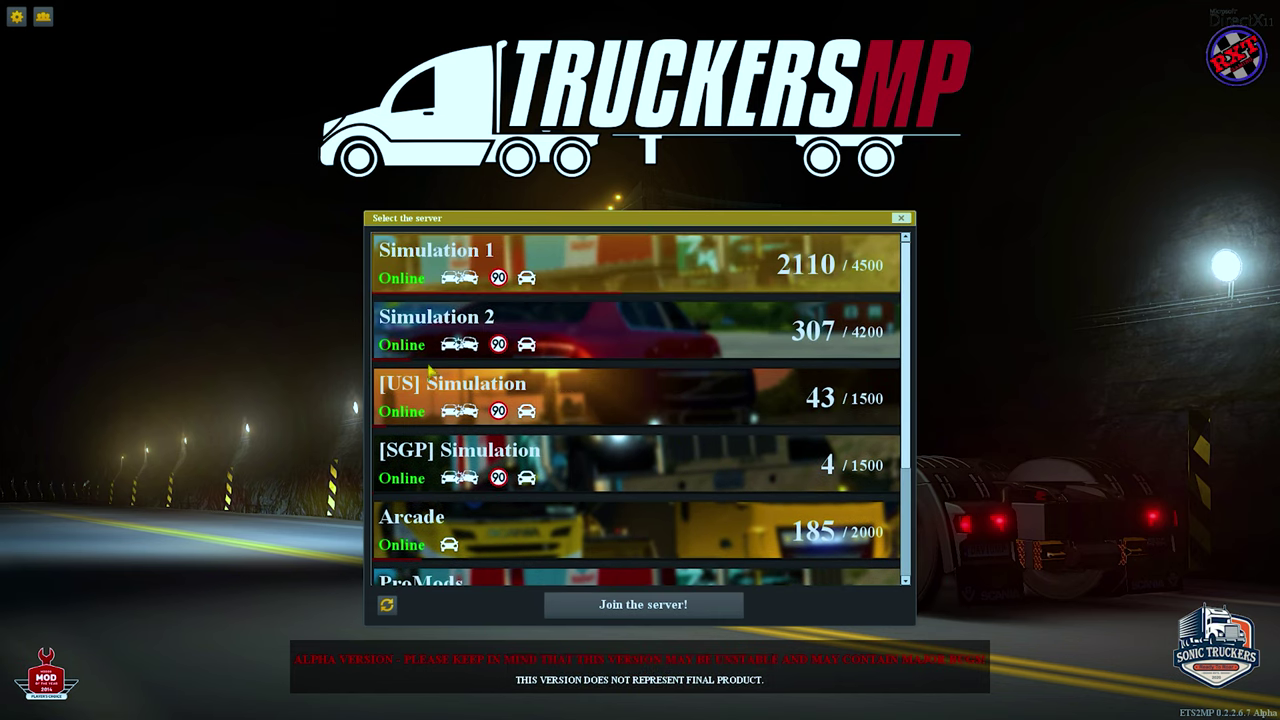
click(518, 309)
click(564, 261)
click(621, 605)
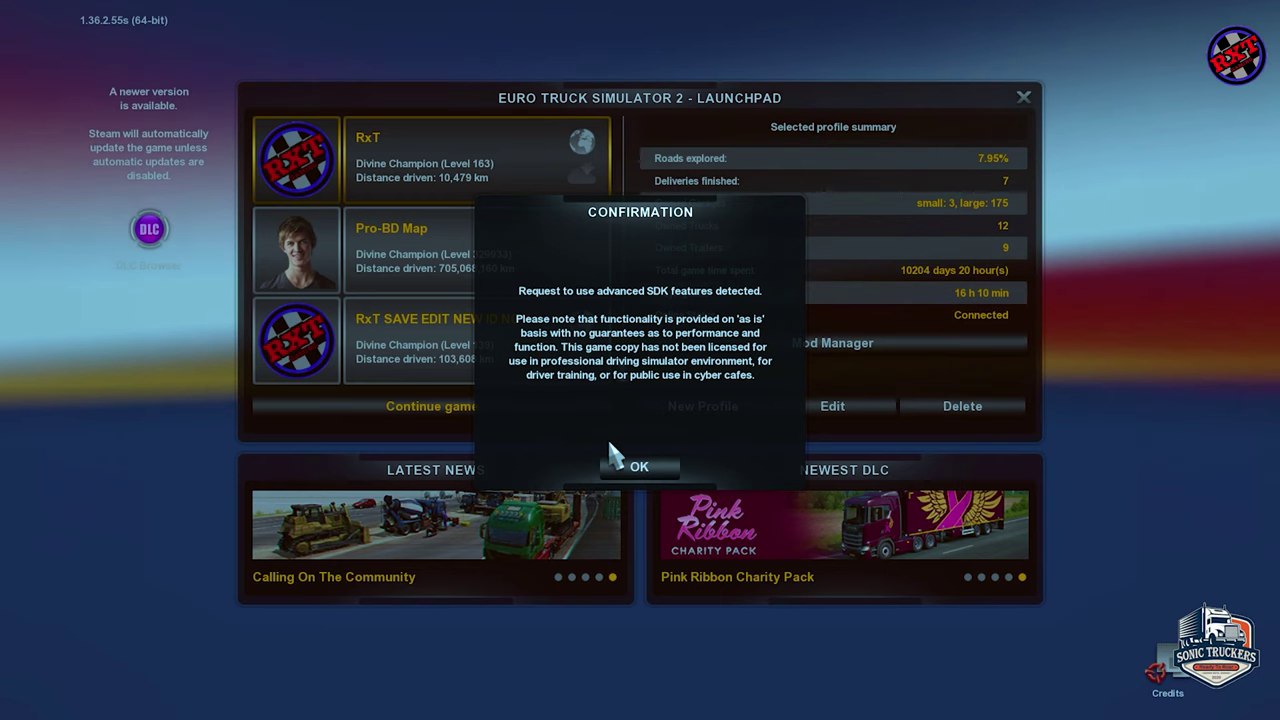
Accept the advanced SDK features confirmation and continue the game with the selected profile
click(622, 464)
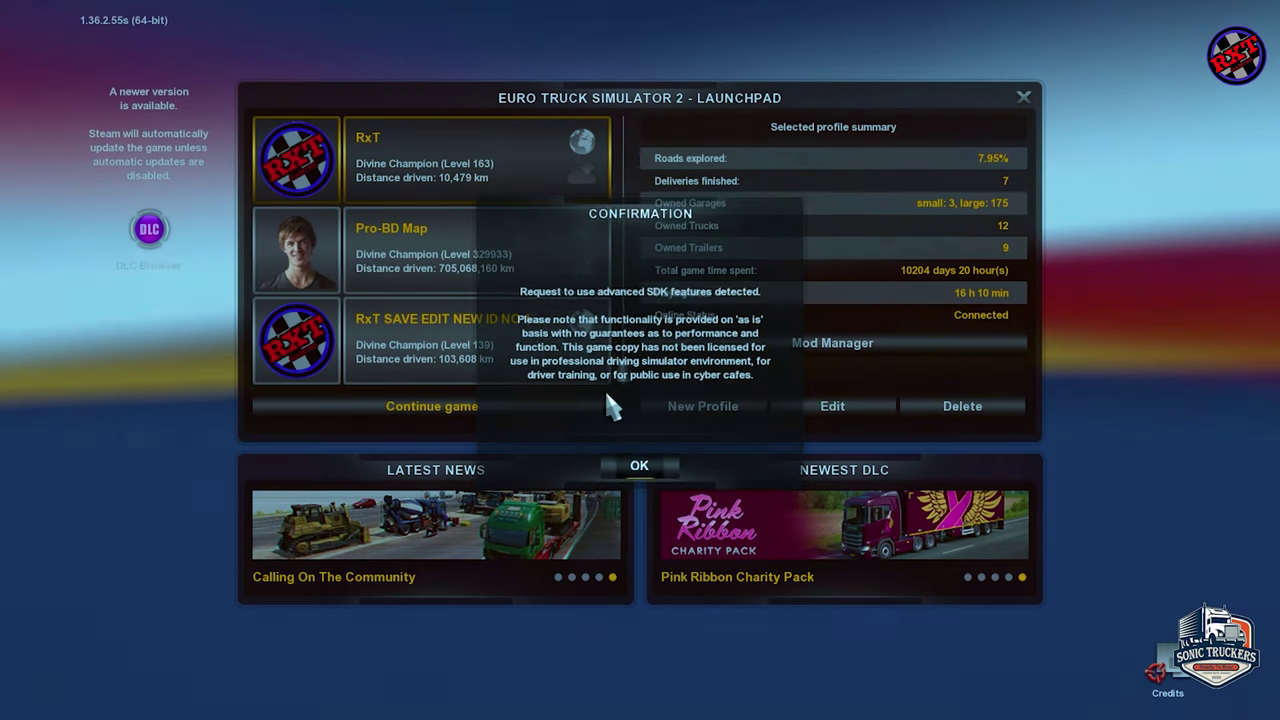
click(438, 410)
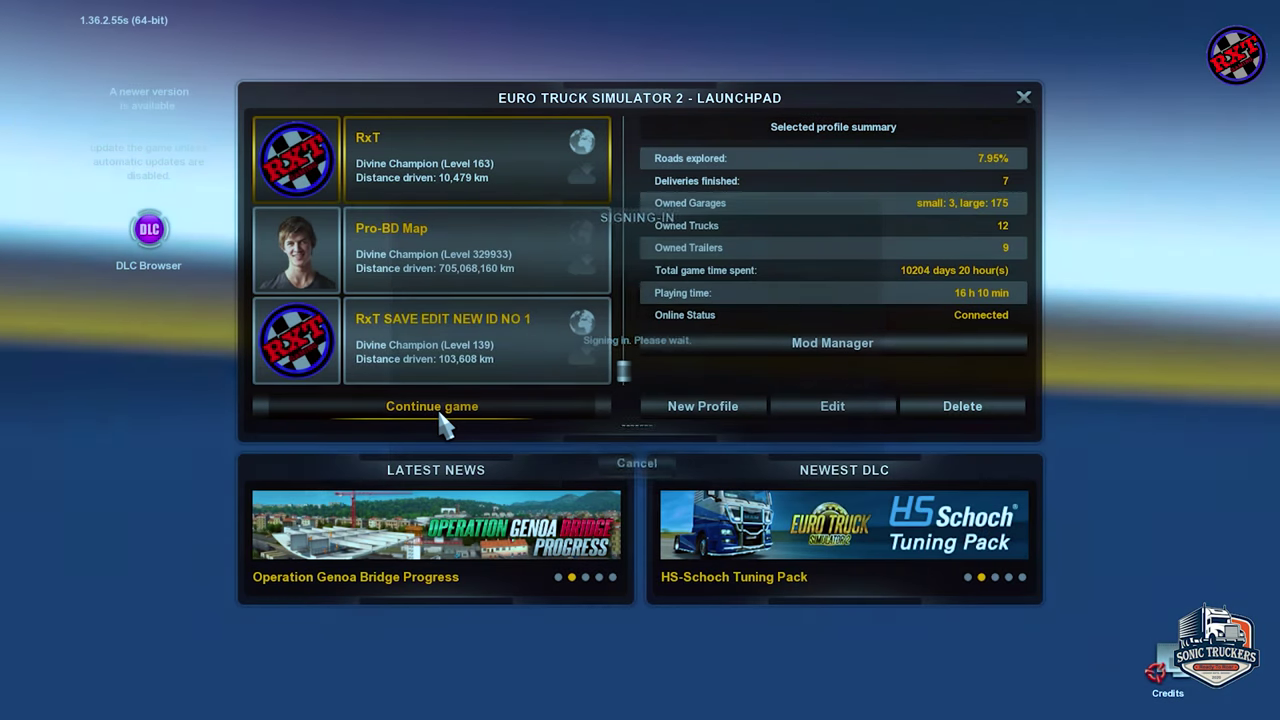
click(439, 415)
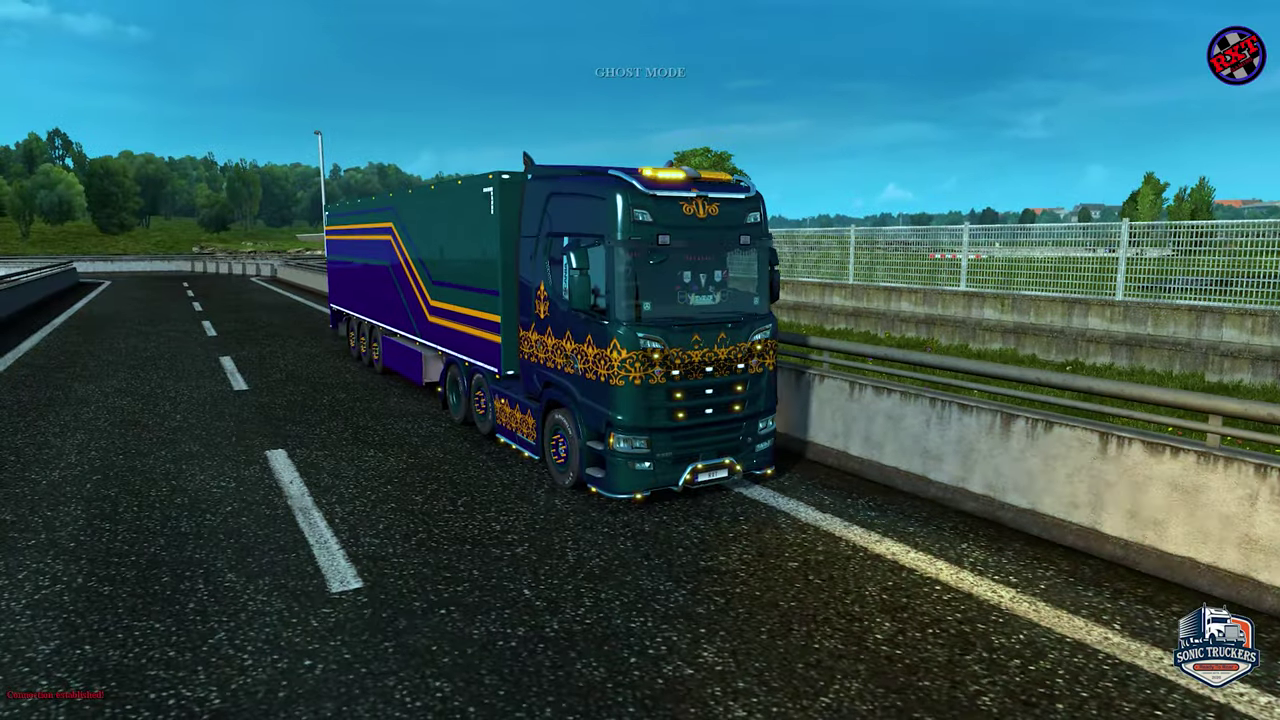
Toggle the truck's lights and display the list of nearby players
key(l)
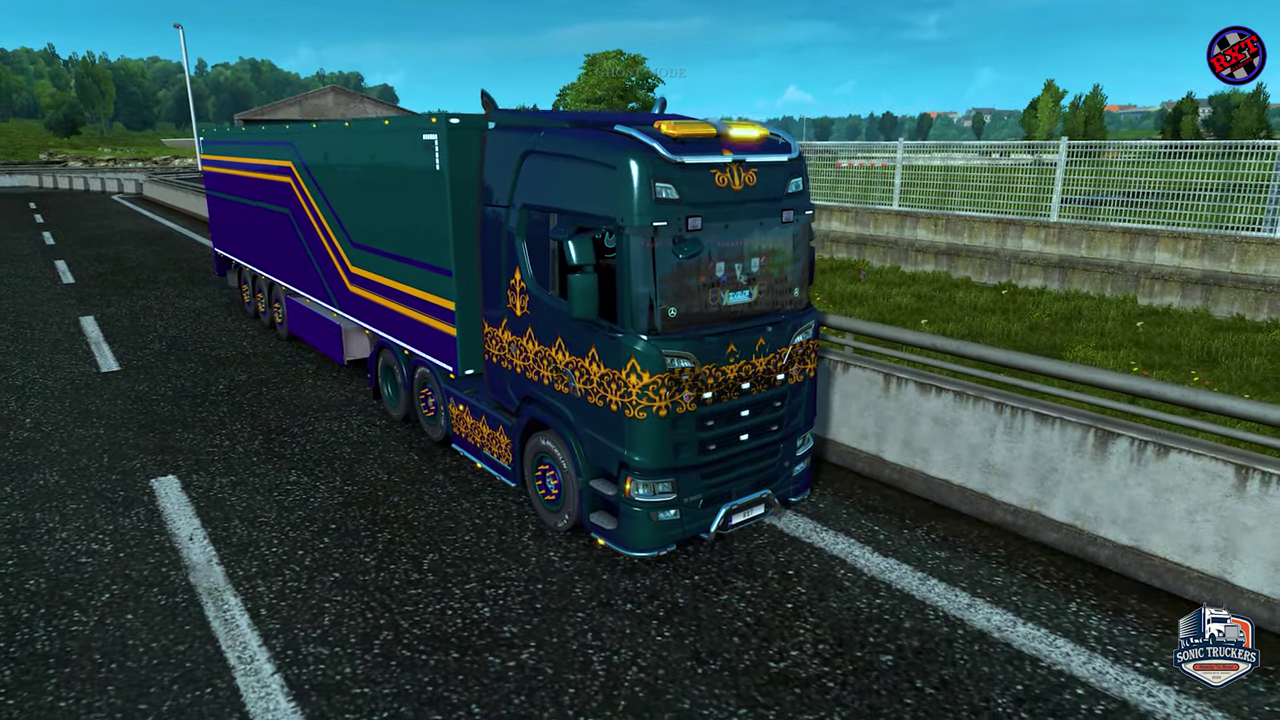
key(Tab)
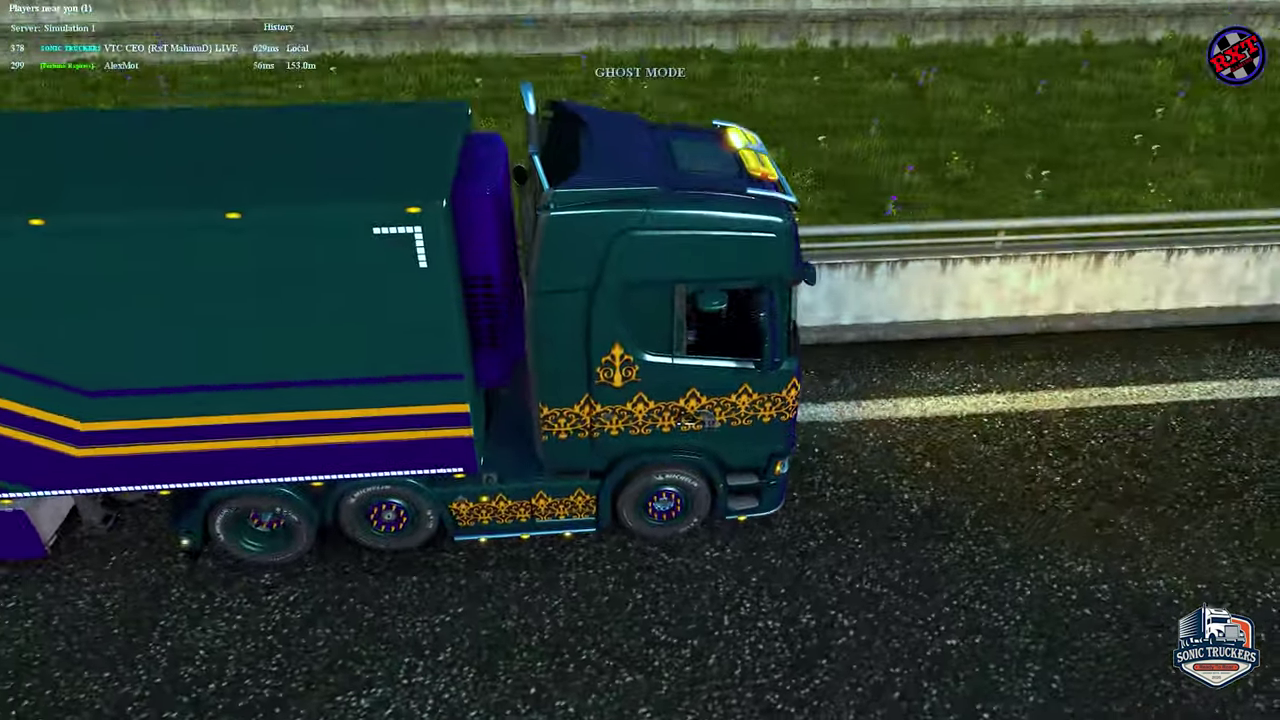